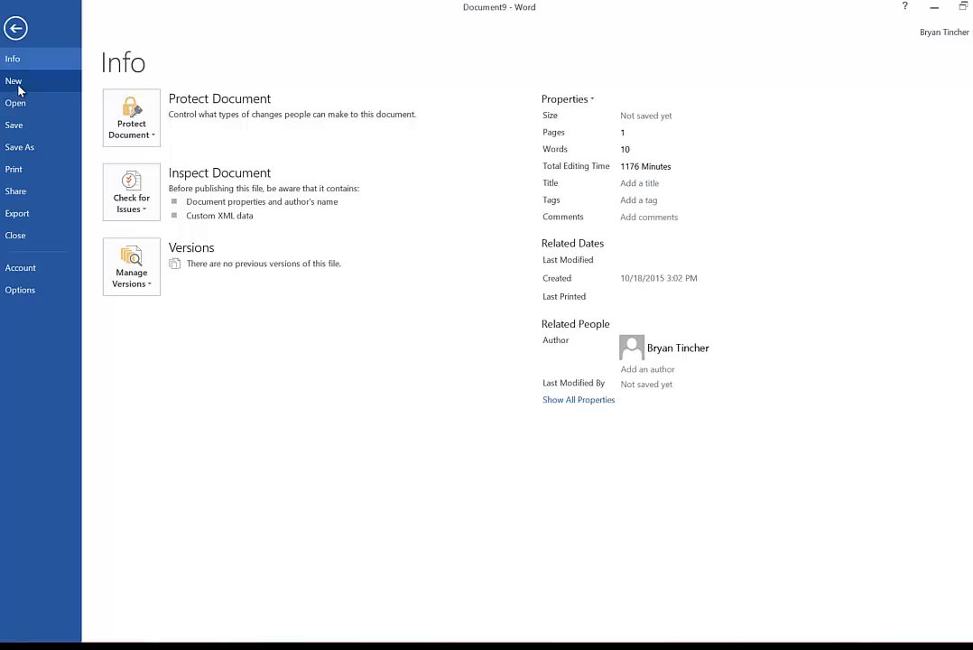
# - Browse the Personal suggested templates for a new document
pyautogui.click(17, 82)
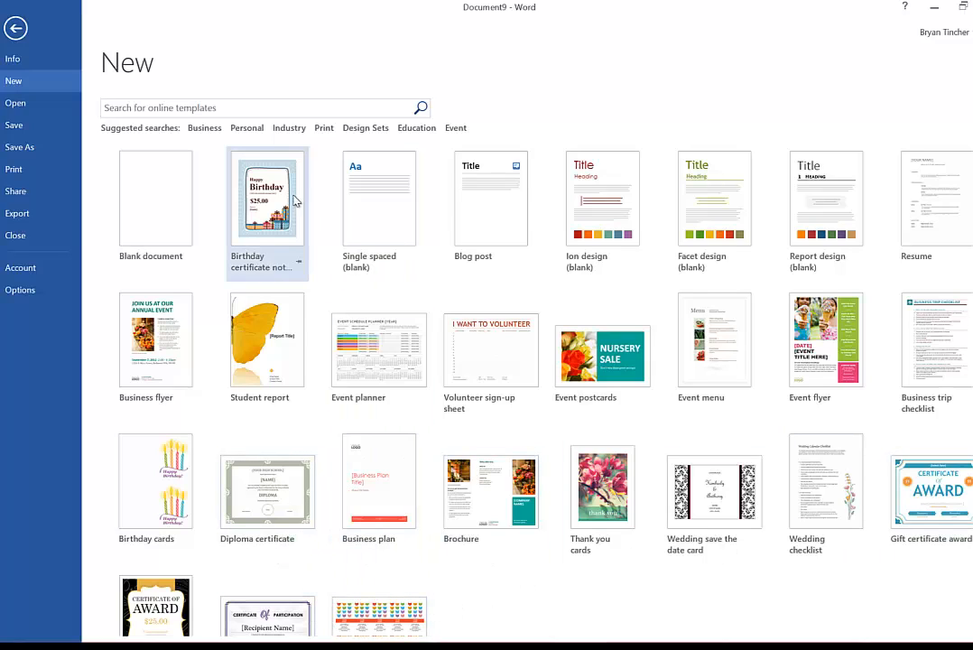
pyautogui.click(246, 128)
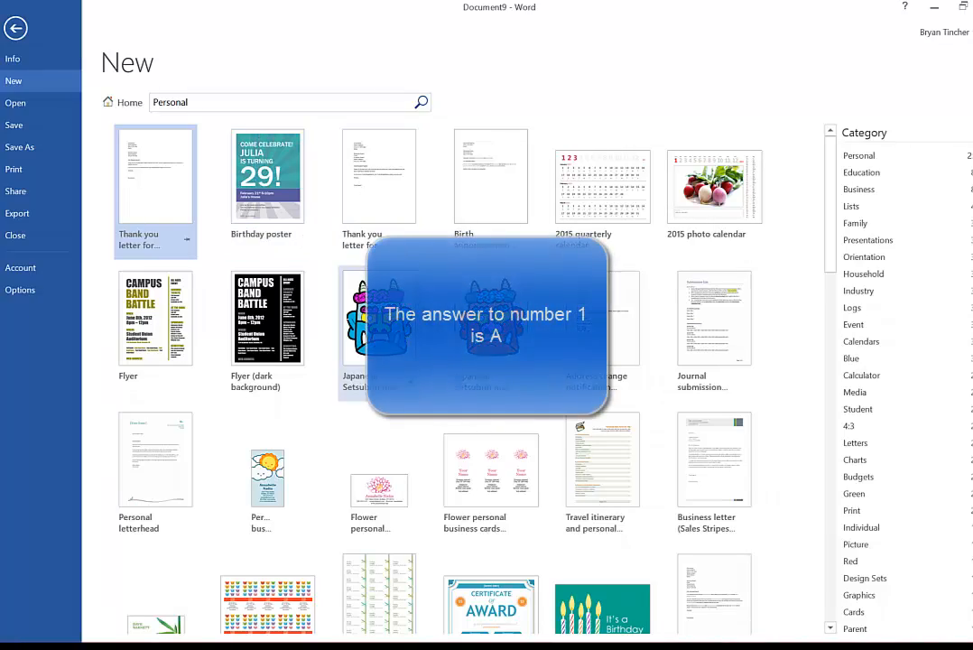
pyautogui.scroll(-5, 492, 397)
pyautogui.scroll(-5, 492, 397)
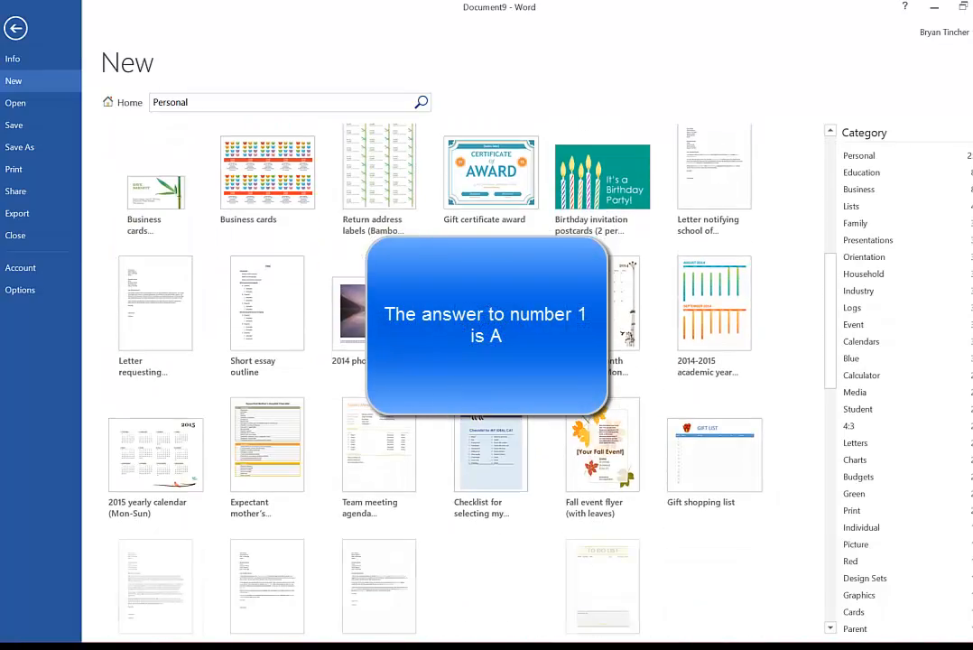
pyautogui.scroll(5, 492, 397)
pyautogui.scroll(5, 533, 427)
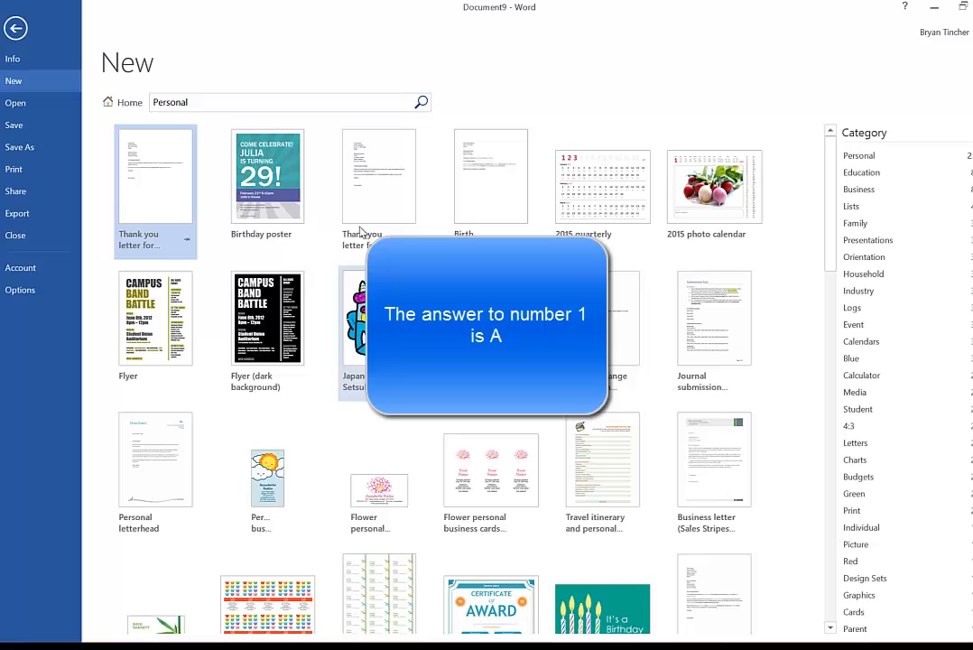
# - Search the online templates for "graduation"
pyautogui.doubleClick(191, 102)
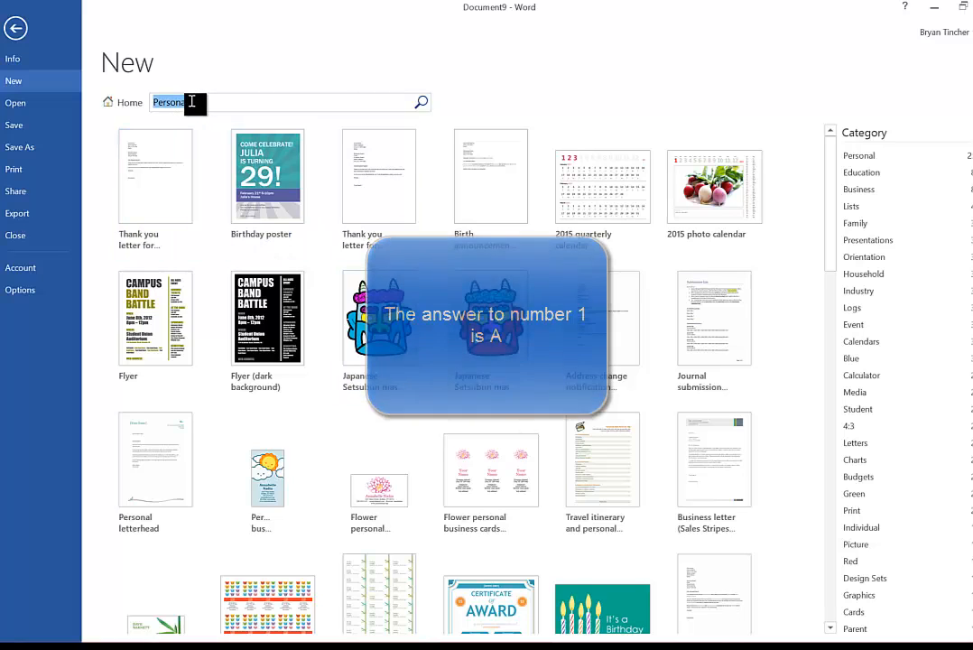
pyautogui.write('graduat')
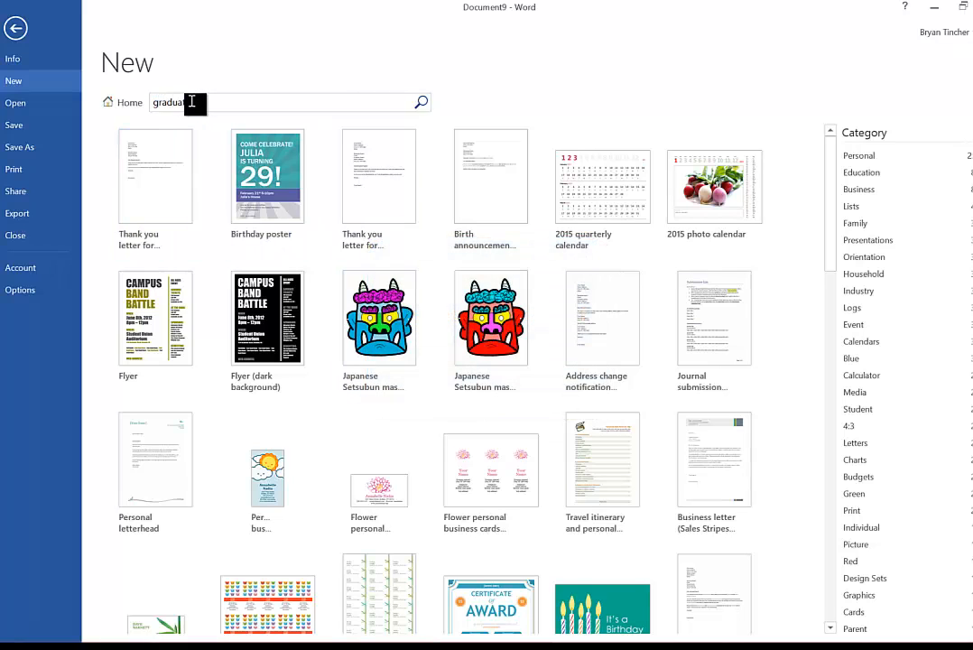
pyautogui.press('Return')
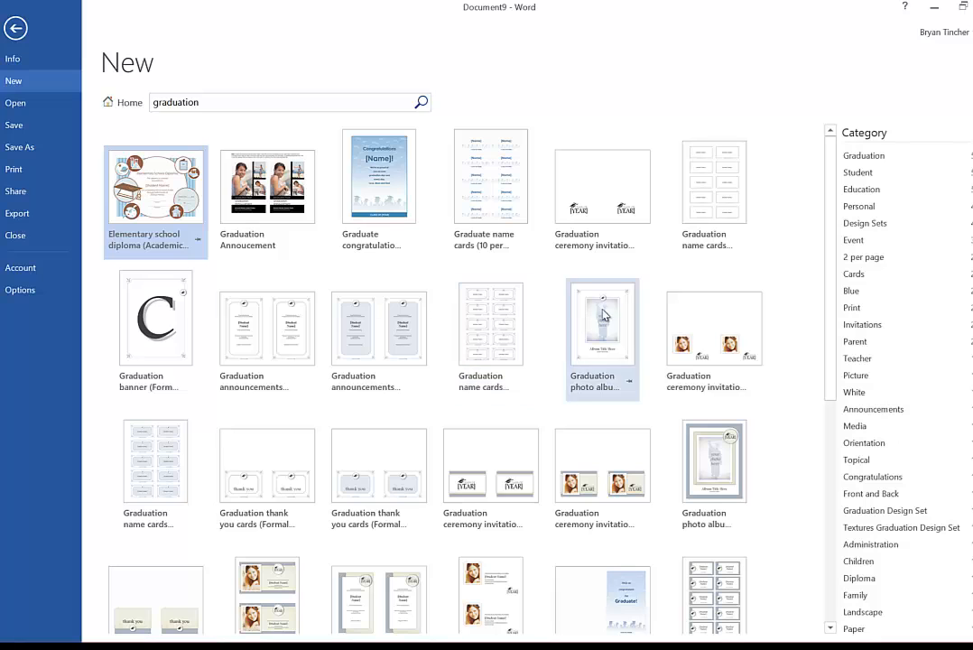
# - Create a new document from the Graduation announcements with photo (2 per page) template
pyautogui.scroll(-5, 605, 314)
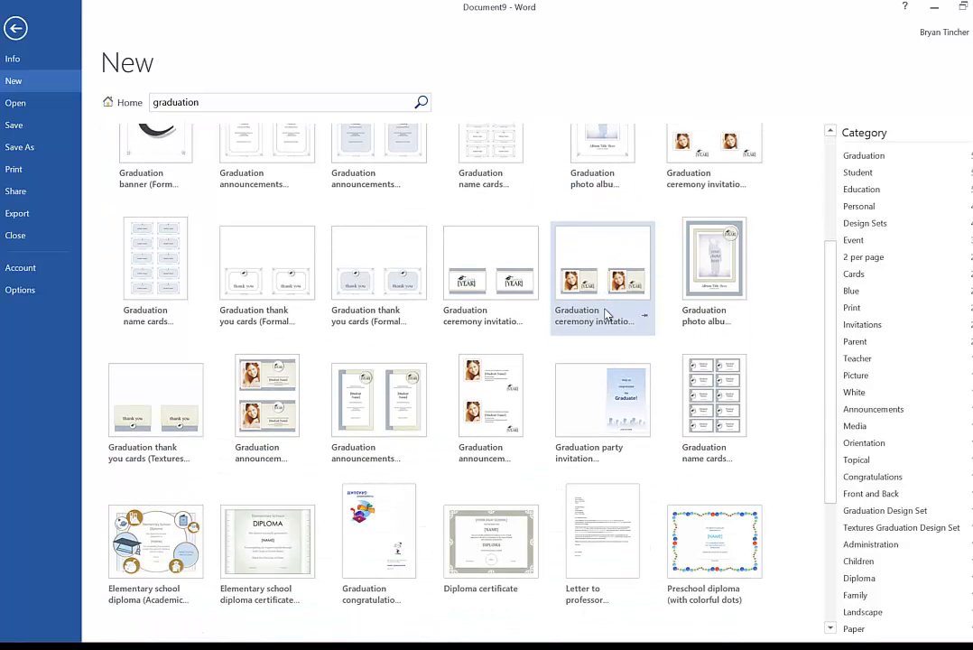
pyautogui.scroll(-2, 605, 314)
pyautogui.click(489, 352)
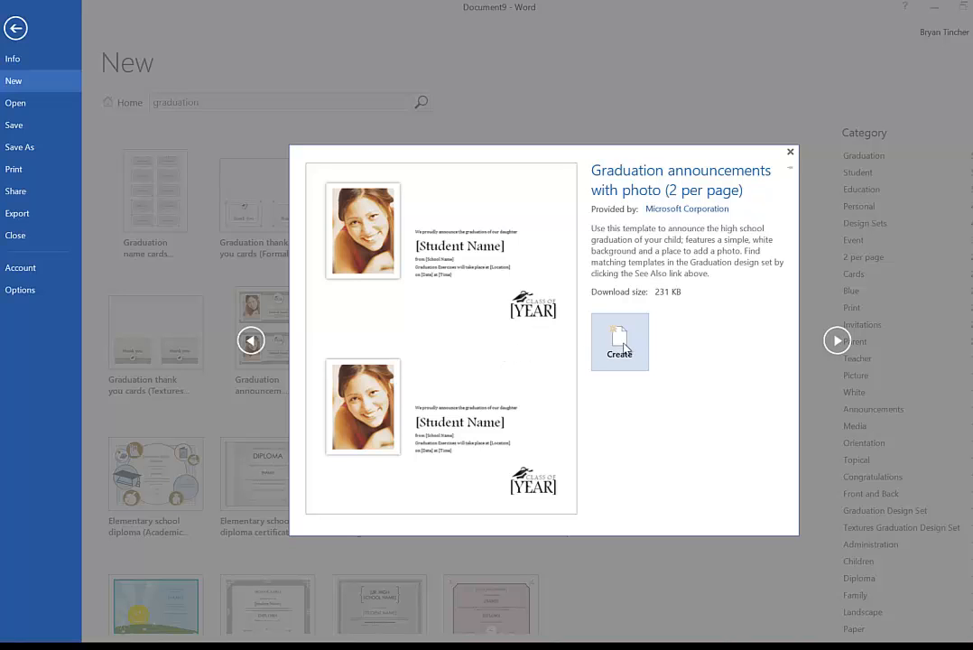
pyautogui.click(626, 348)
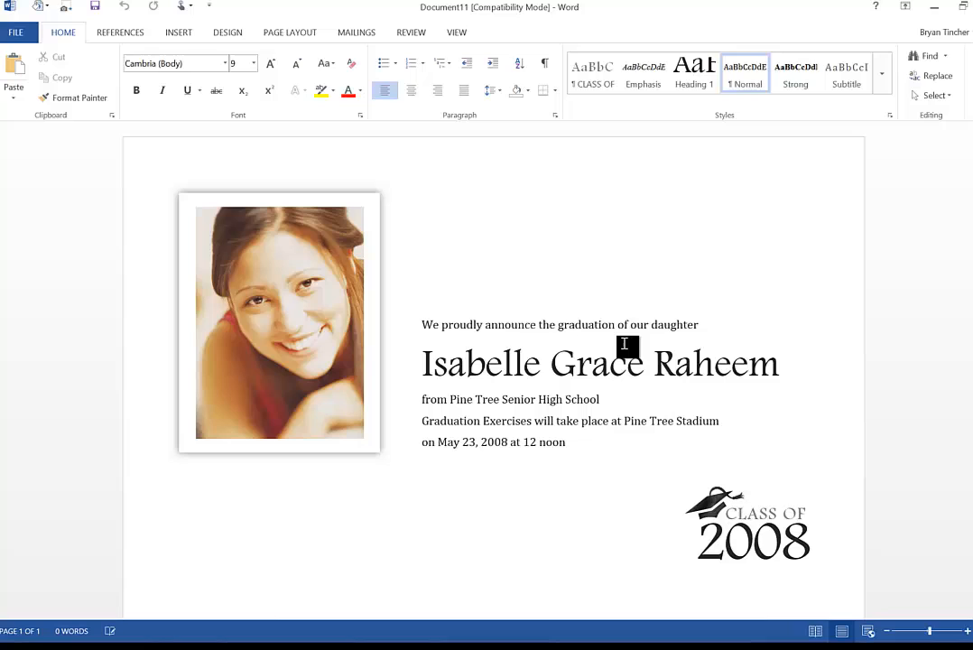
# - Replace the class year in the Class Of logo with 2017
pyautogui.click(322, 335)
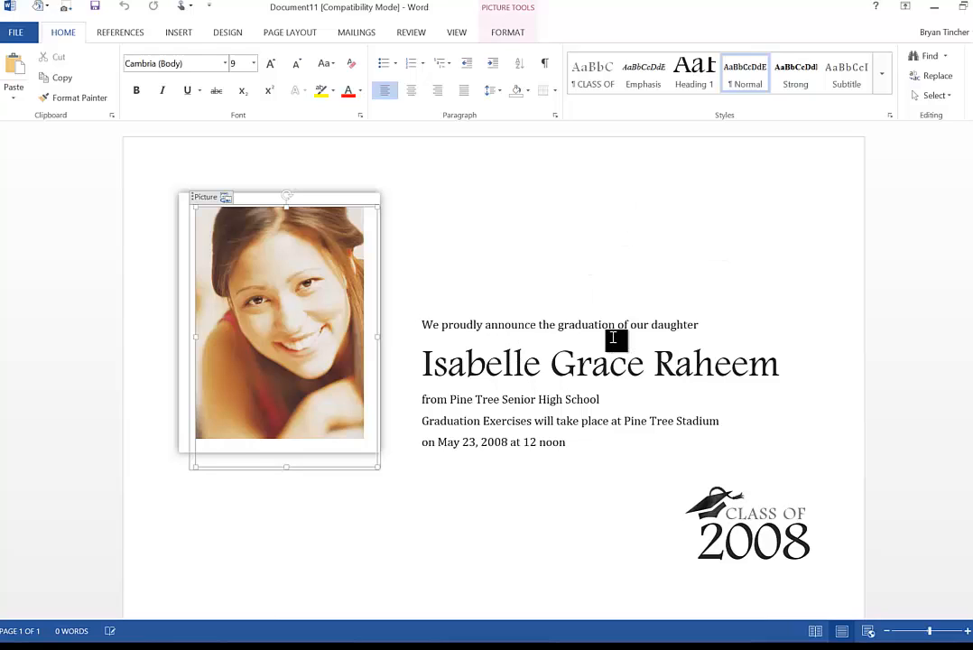
pyautogui.click(775, 542)
pyautogui.doubleClick(740, 547)
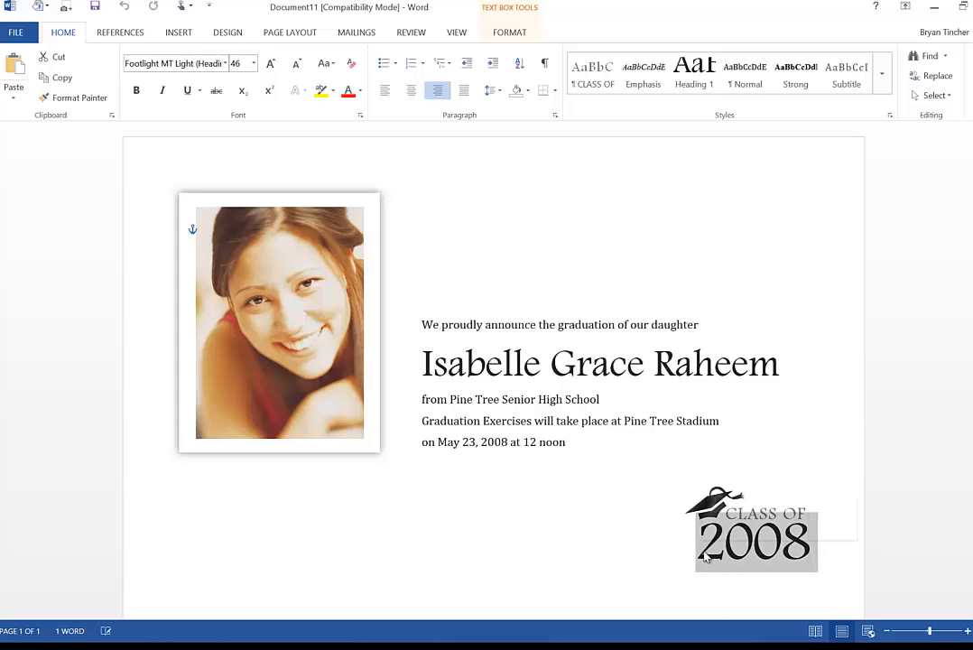
pyautogui.write('2017')
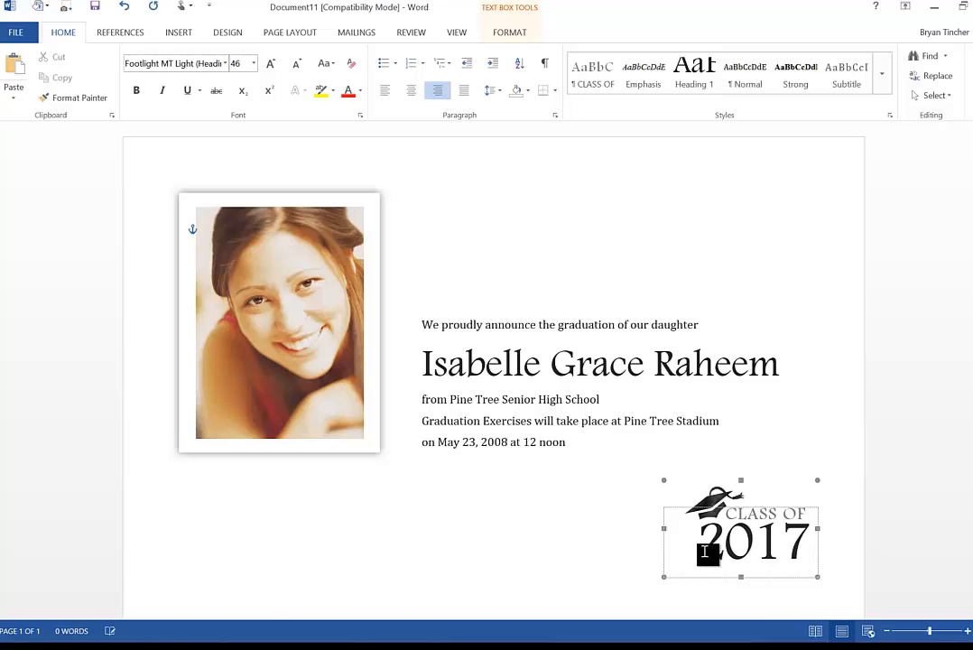
pyautogui.click(638, 543)
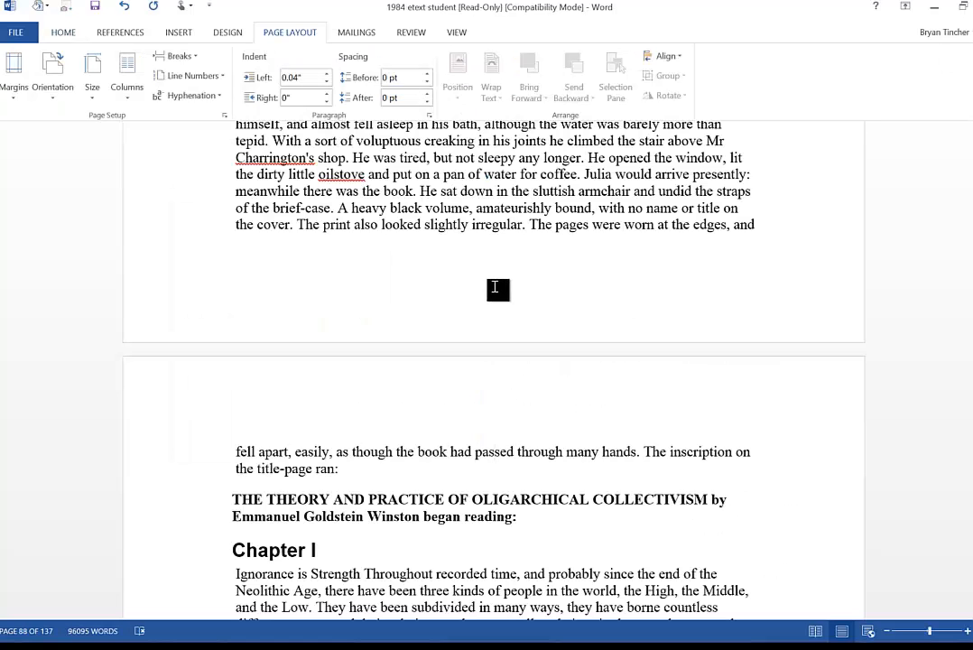
# - Set custom page margins of .25 on the top, bottom, left and right, ignoring the printable area warning
pyautogui.click(16, 100)
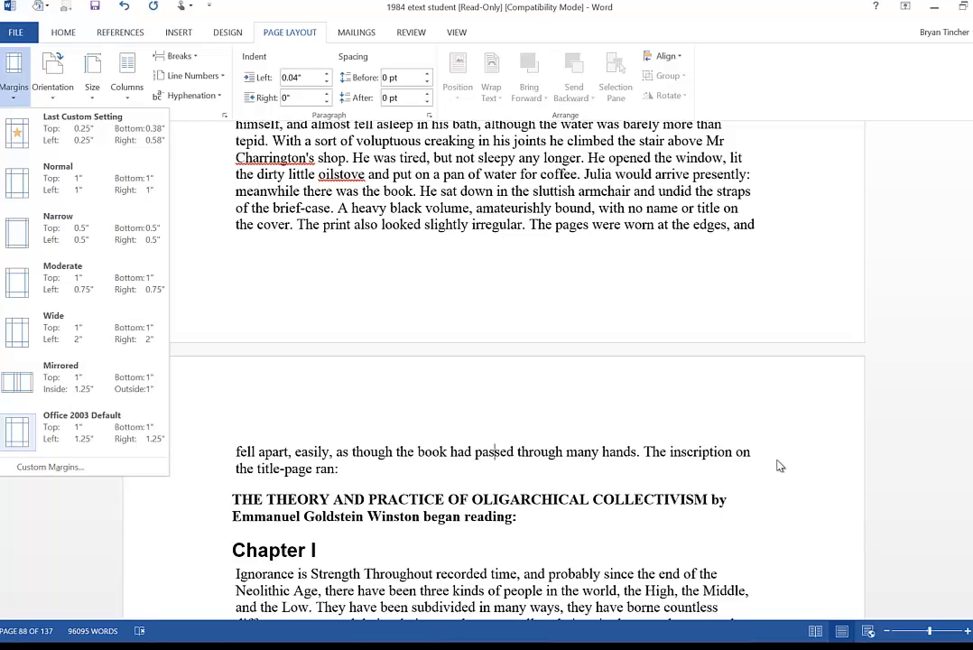
pyautogui.click(204, 560)
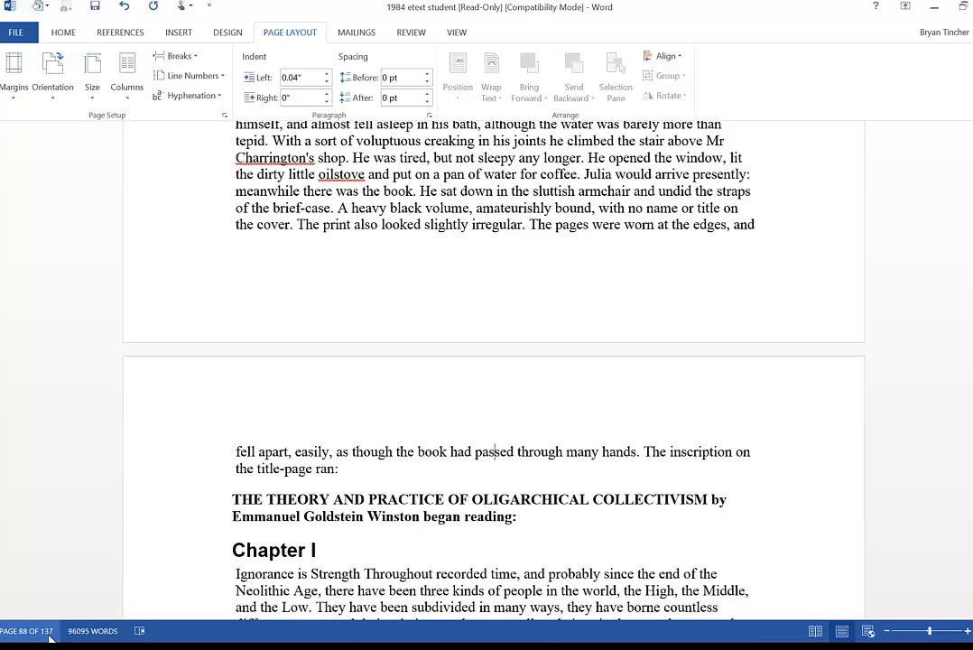
pyautogui.click(18, 96)
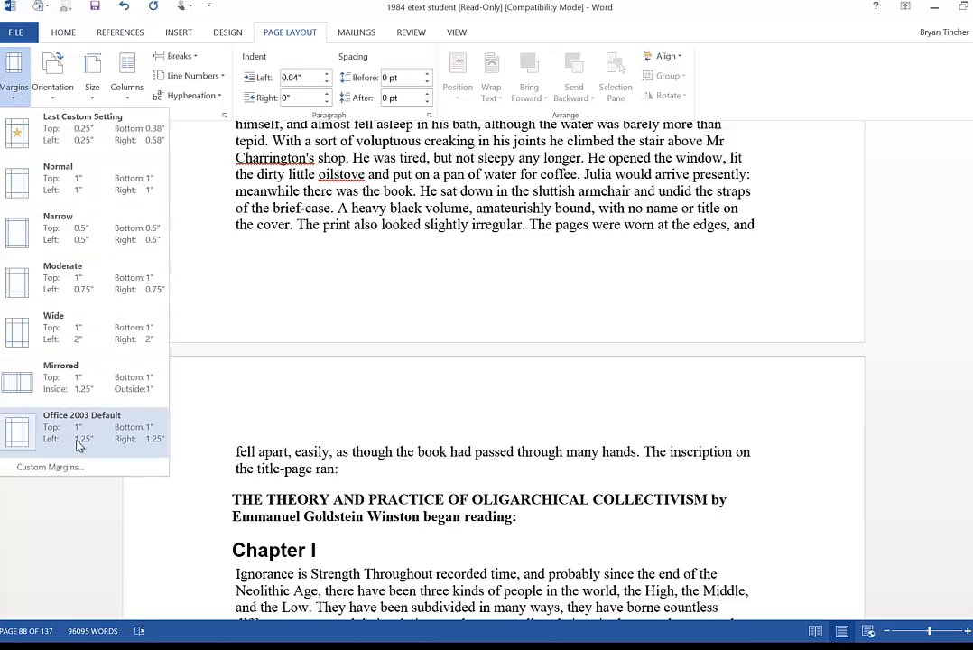
pyautogui.click(63, 467)
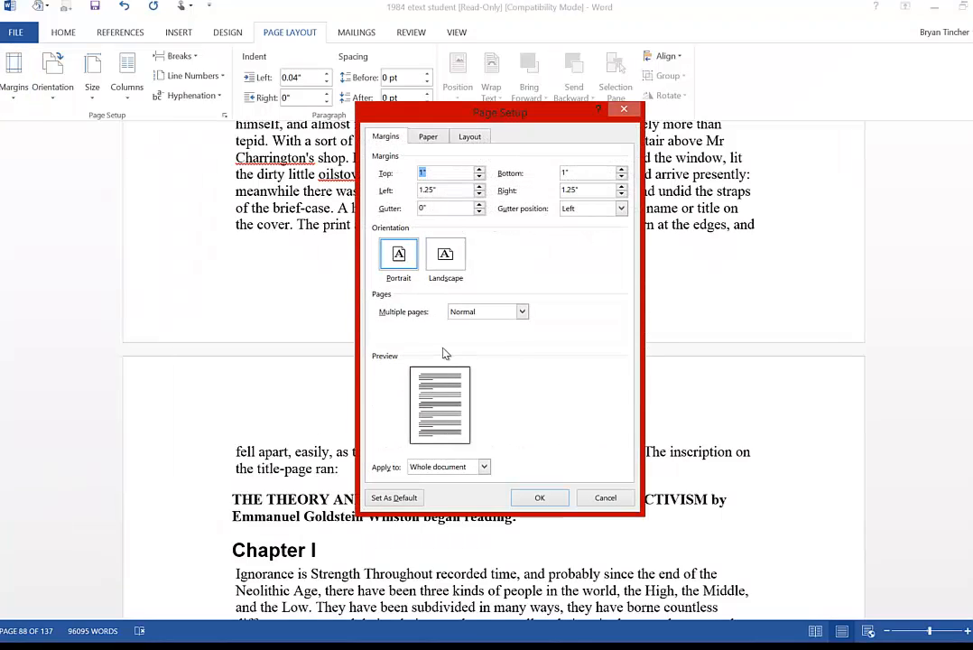
pyautogui.write('.25')
pyautogui.press('Tab')
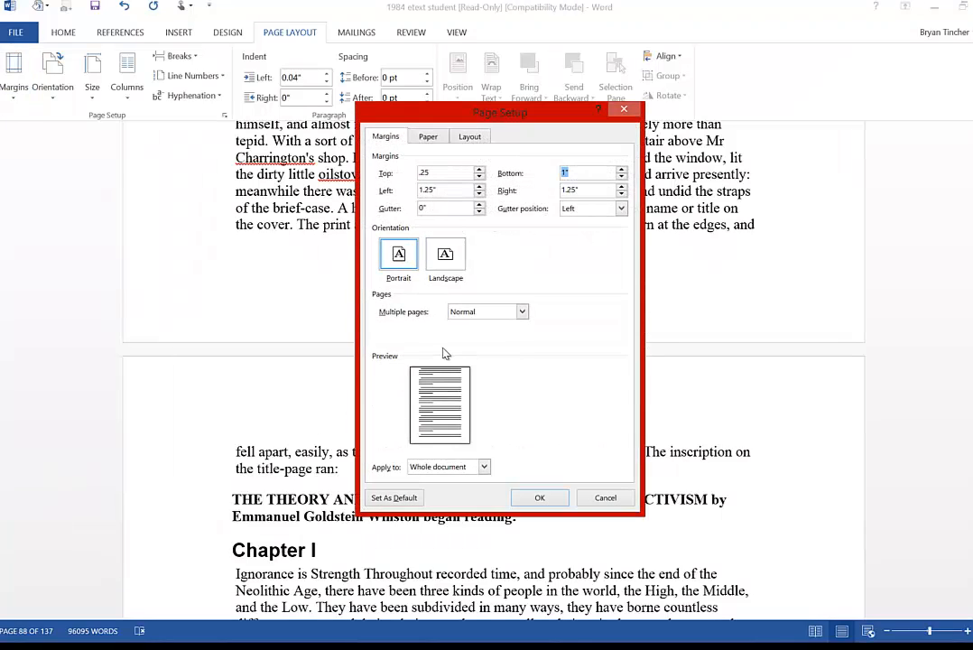
pyautogui.write('.25')
pyautogui.press('Tab')
pyautogui.press('BackSpace')
pyautogui.press('Tab')
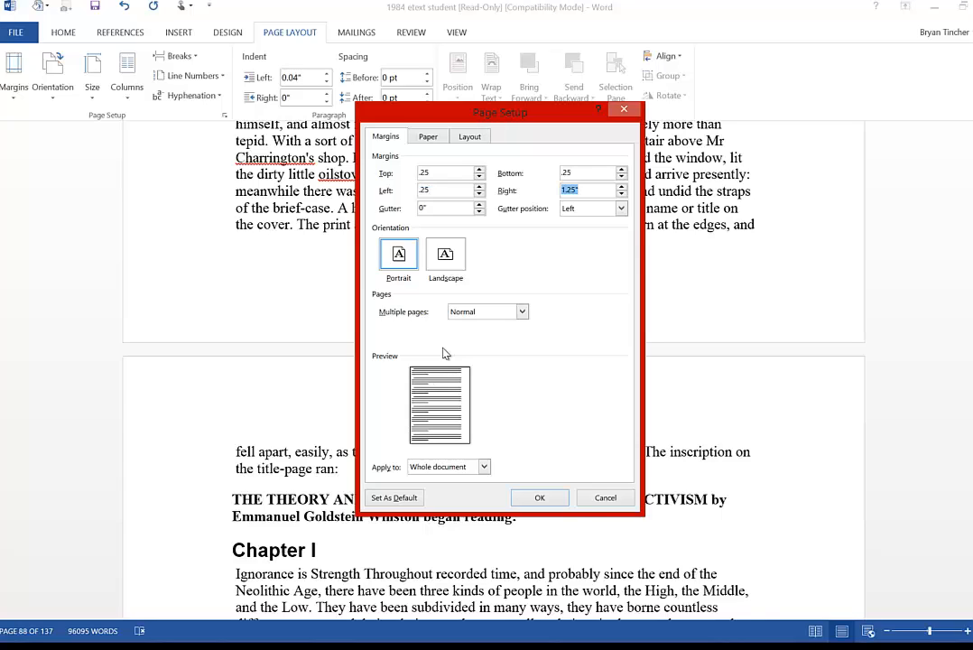
pyautogui.write('.2')
pyautogui.click(523, 499)
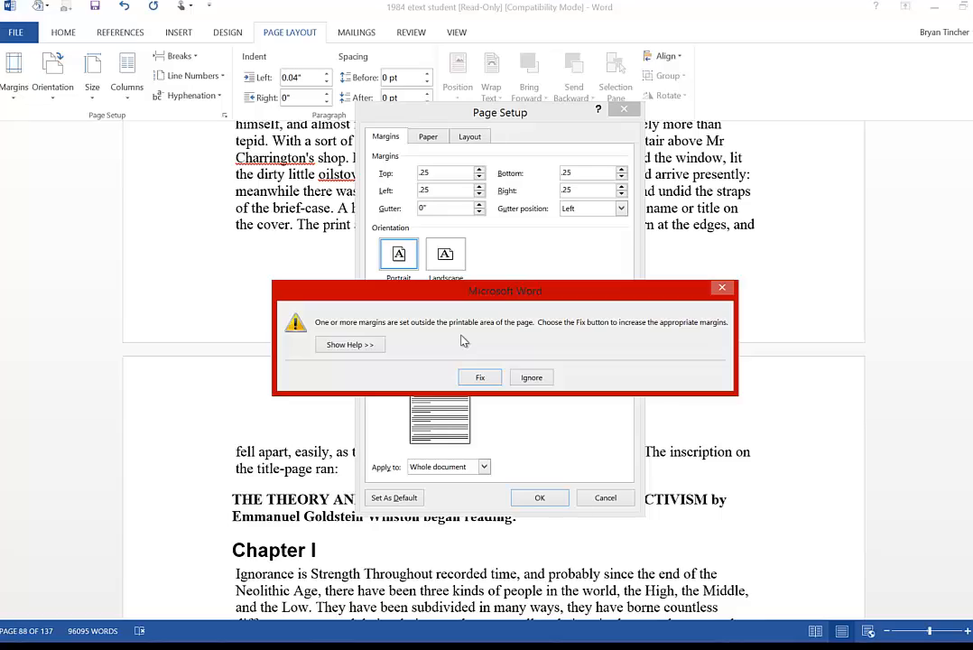
pyautogui.click(532, 379)
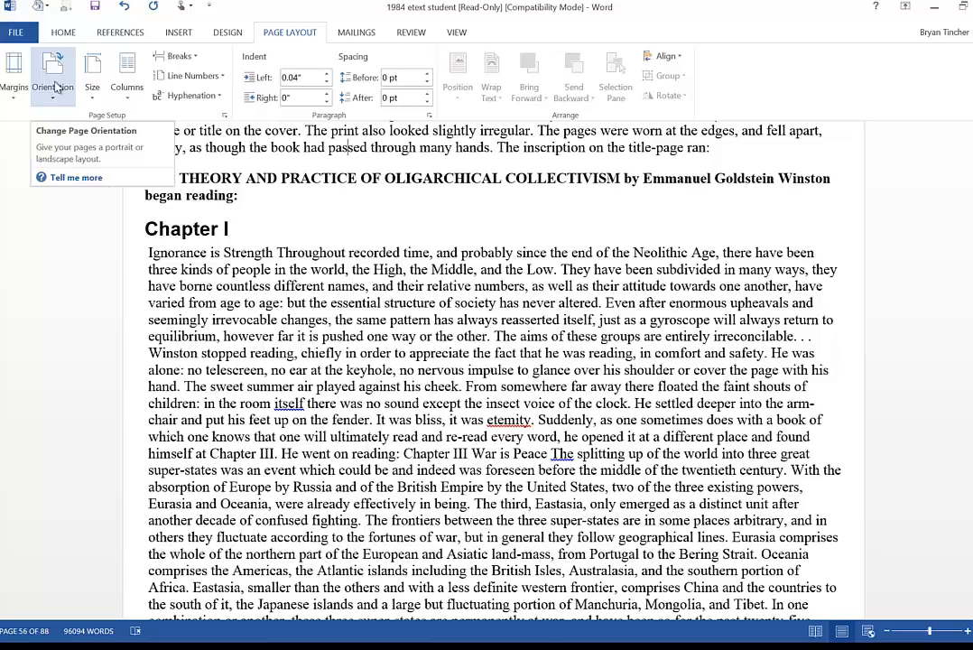
# - Try Landscape page orientation and return the pages to Portrait
pyautogui.keyDown('ctrl'); pyautogui.scroll(-4, 514, 407); pyautogui.keyUp('ctrl')
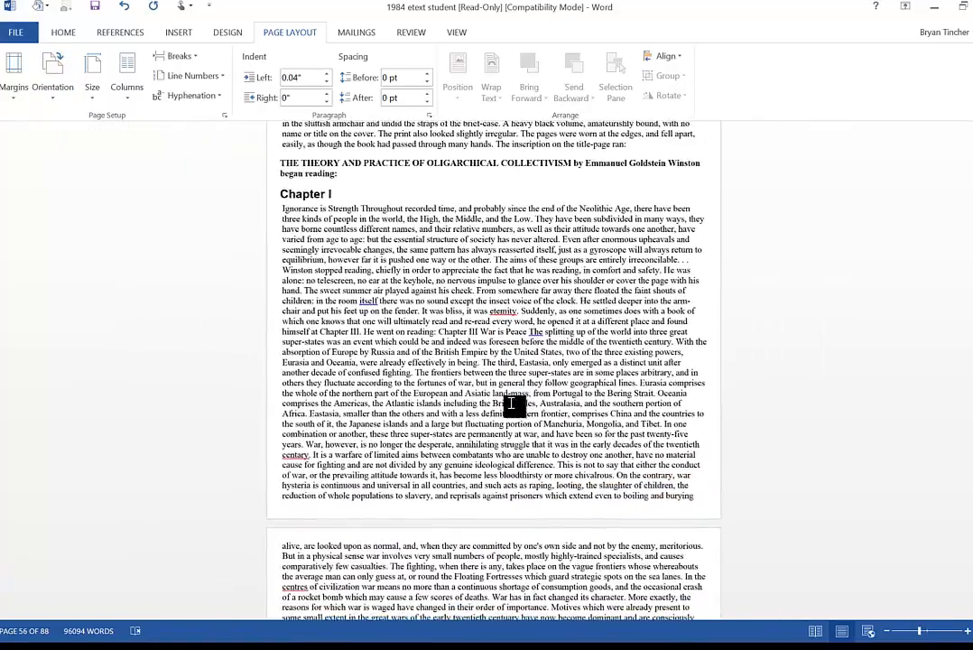
pyautogui.keyDown('ctrl'); pyautogui.scroll(-5, 513, 406); pyautogui.keyUp('ctrl')
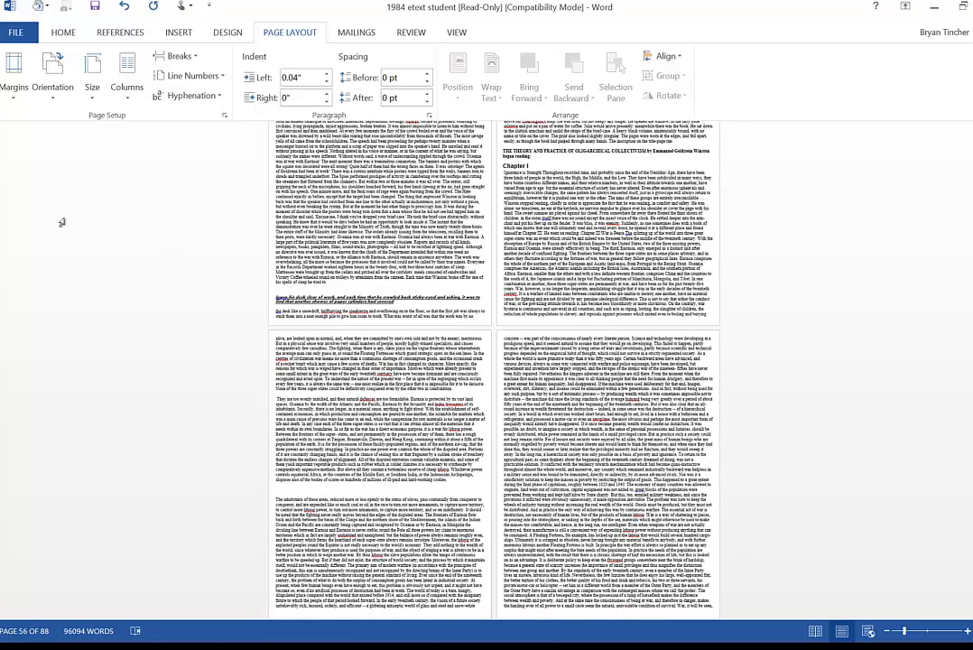
pyautogui.click(55, 78)
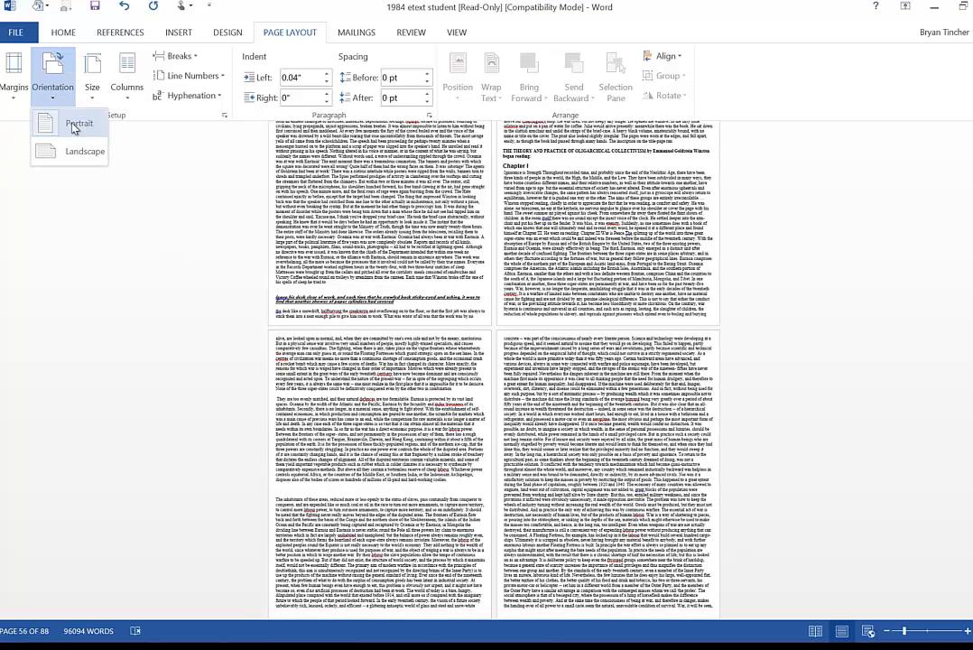
pyautogui.click(70, 151)
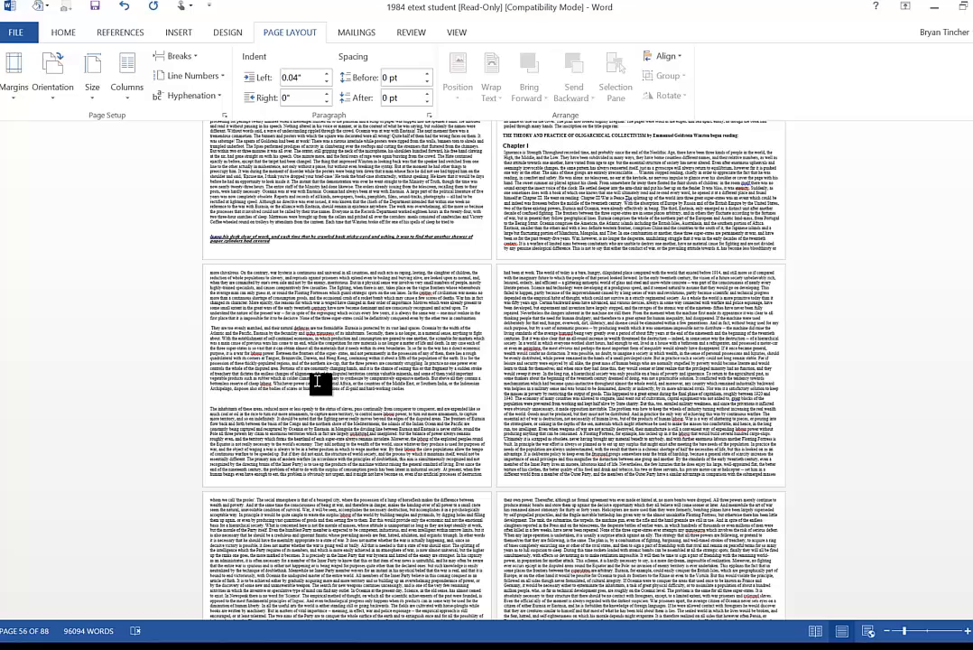
pyautogui.click(52, 90)
pyautogui.click(57, 119)
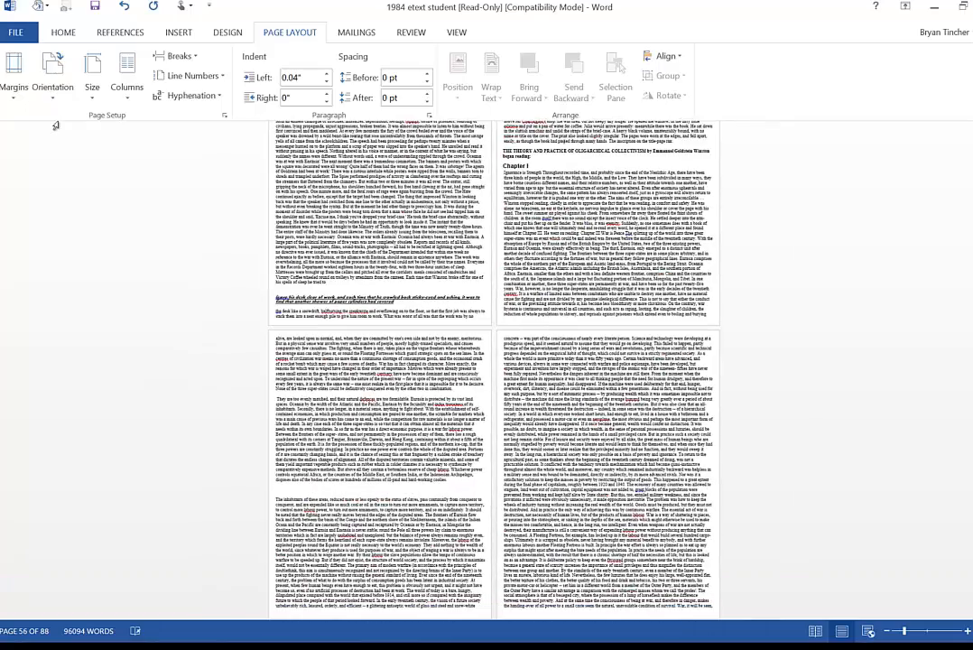
# - Set the page orientation to Landscape
pyautogui.click(54, 90)
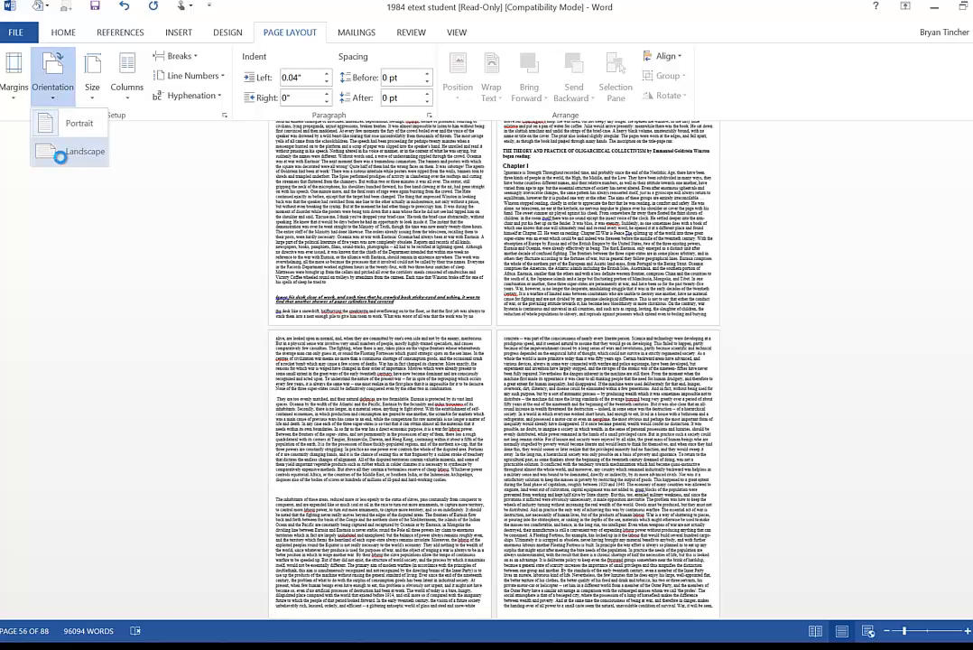
pyautogui.click(56, 153)
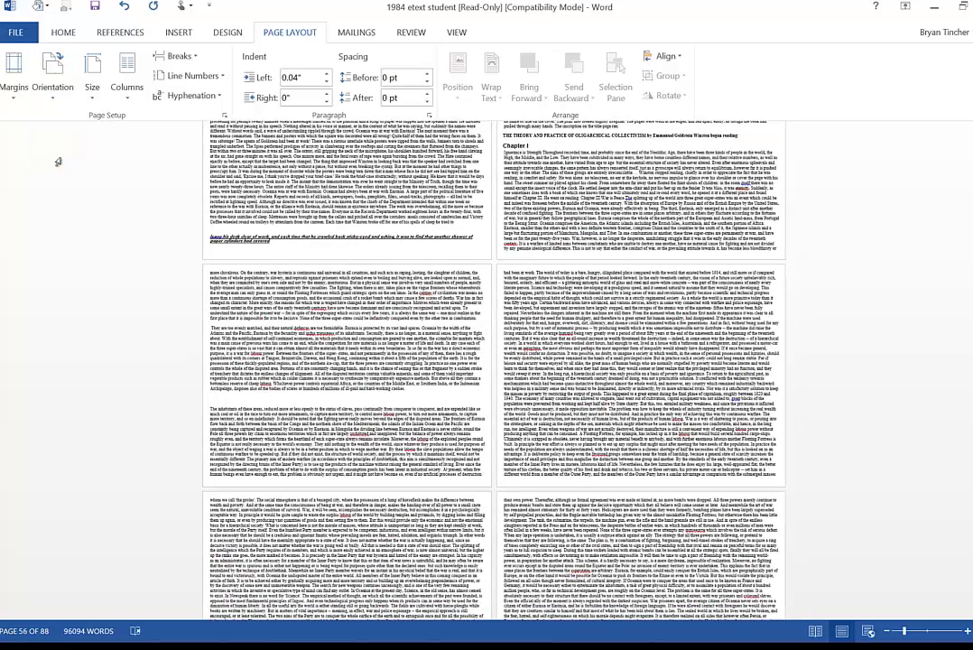
# - Open the Paragraph settings dialog and close it
pyautogui.scroll(6, 333, 368)
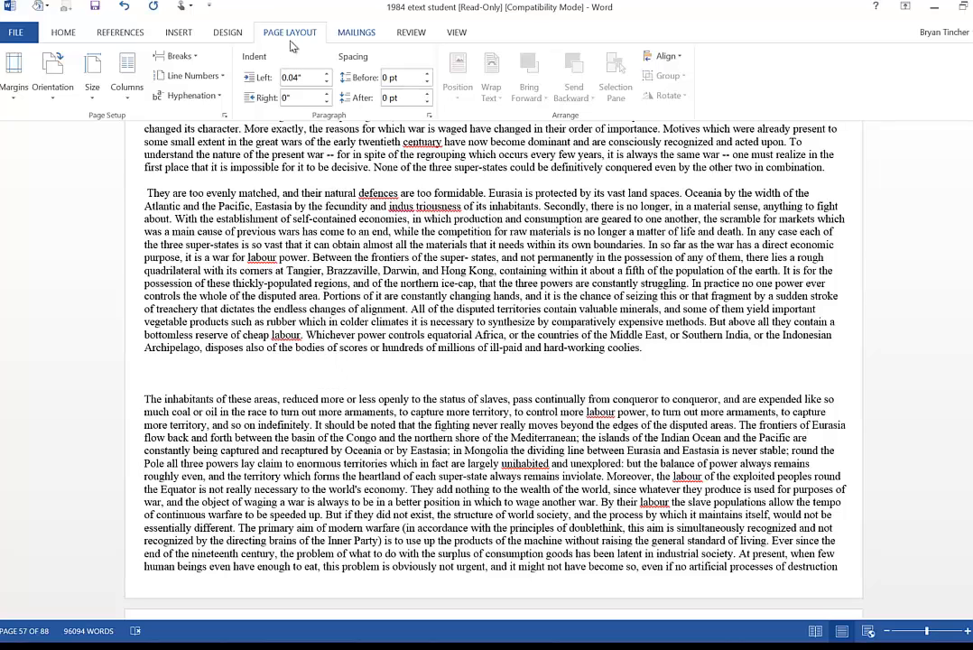
pyautogui.click(429, 115)
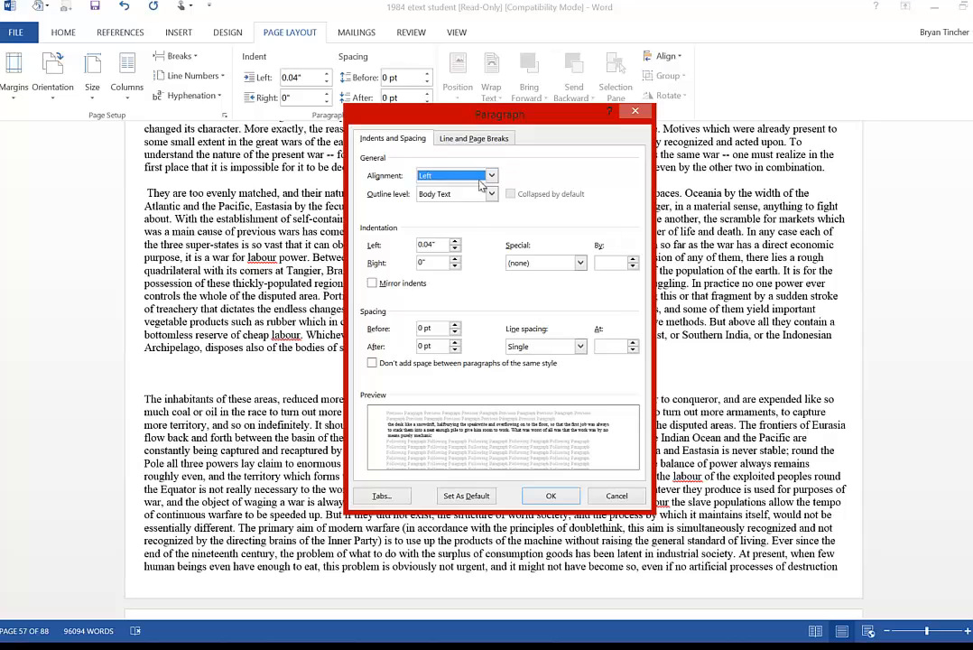
pyautogui.click(636, 113)
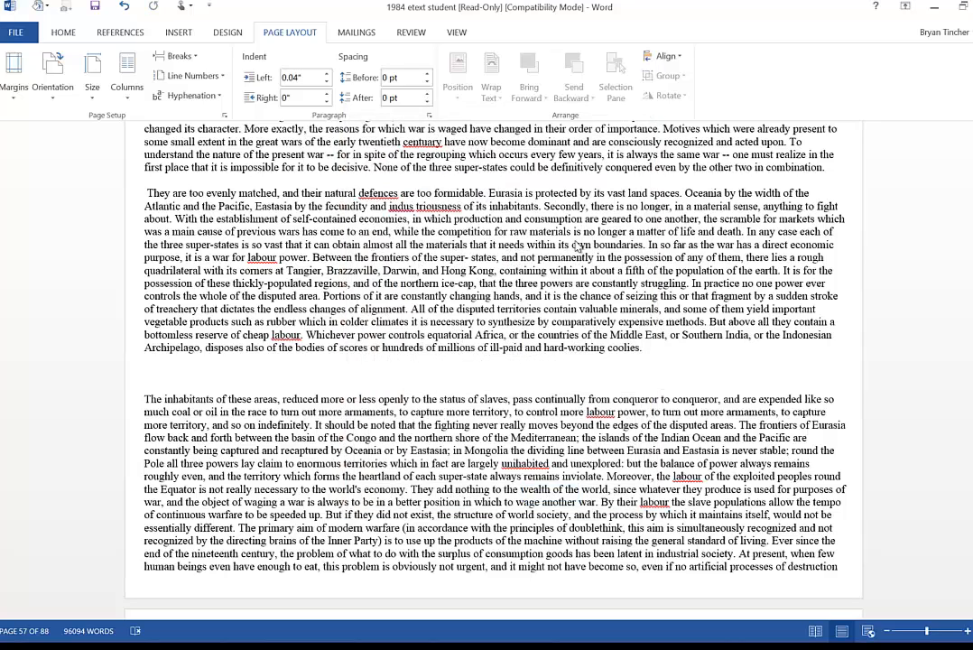
# - Set Double line spacing for the entire document
pyautogui.hotkey('ctrl', 'a')
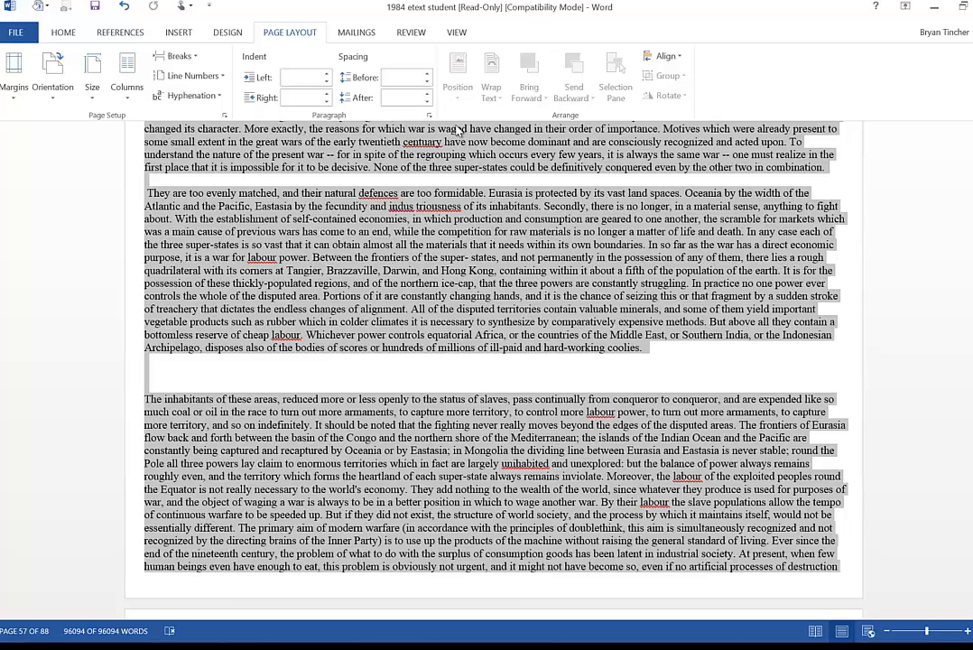
pyautogui.click(431, 115)
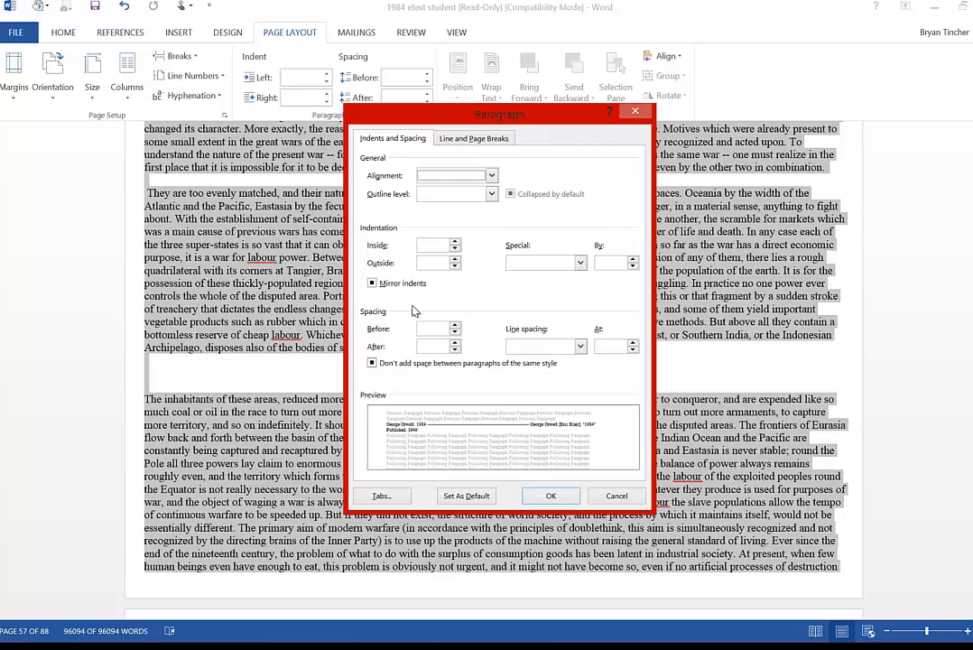
pyautogui.click(581, 346)
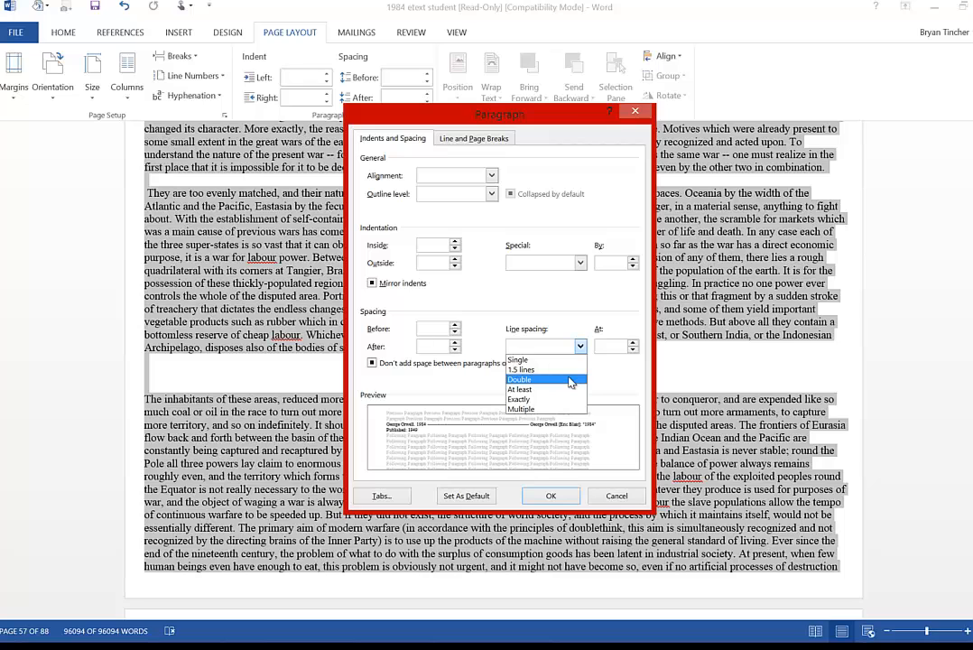
pyautogui.click(570, 380)
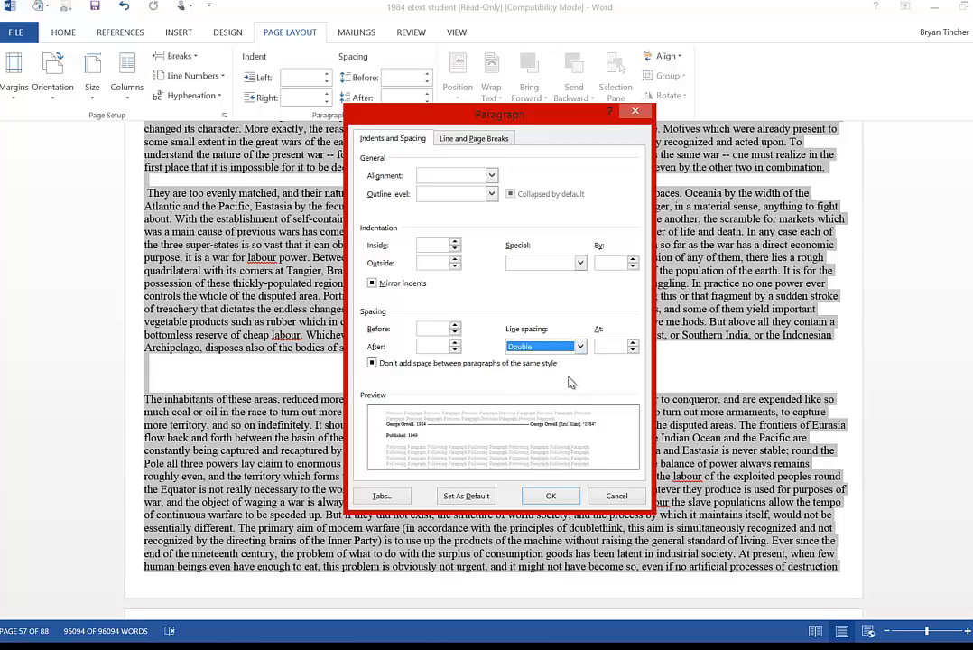
pyautogui.click(553, 496)
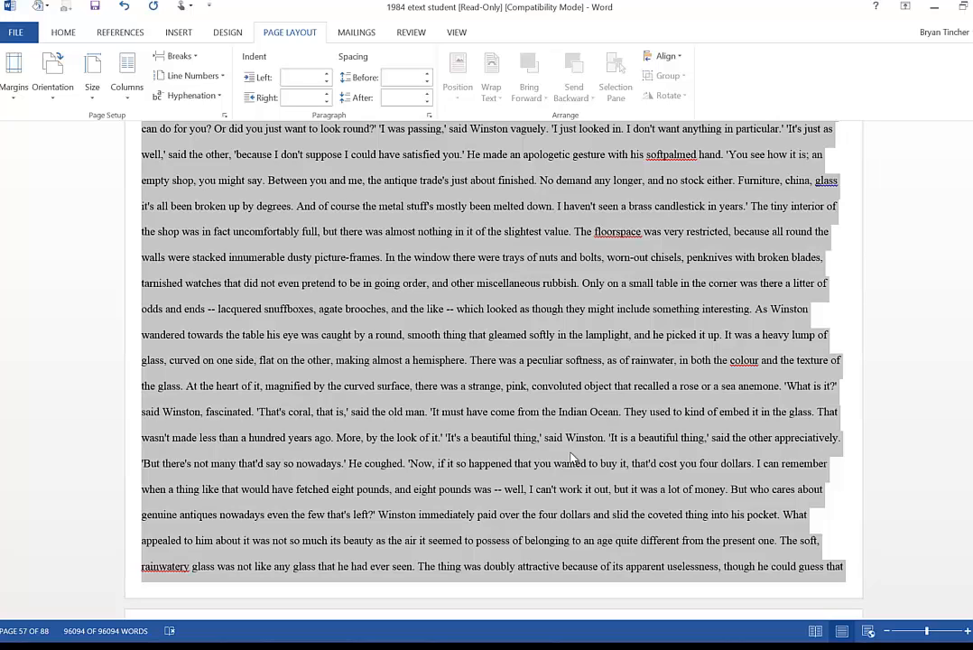
# - In a new blank document, clear all existing tab stops and set a left tab stop at 1"
pyautogui.click(571, 459)
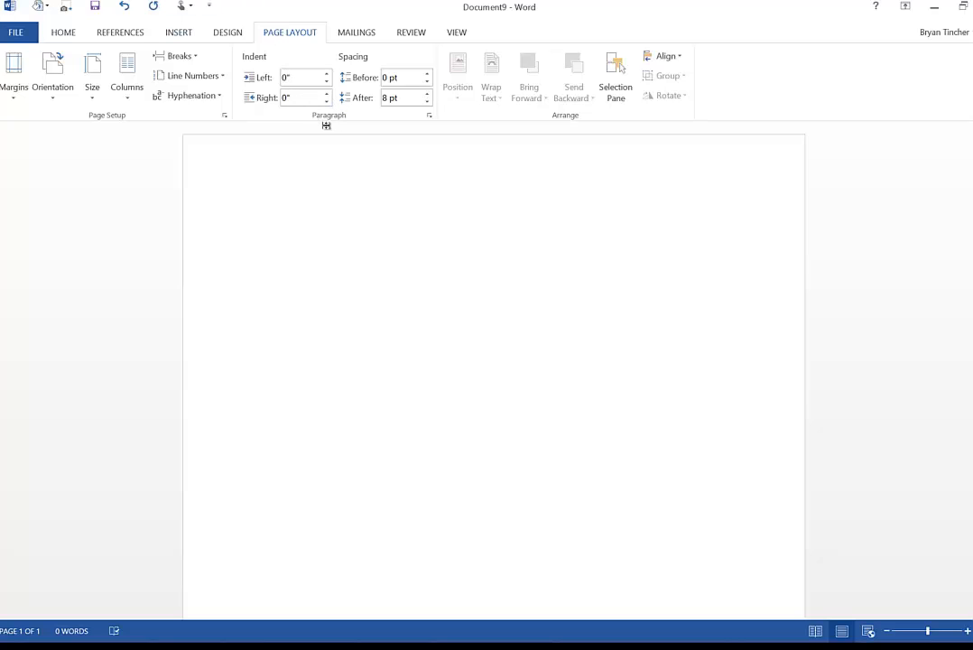
pyautogui.click(430, 115)
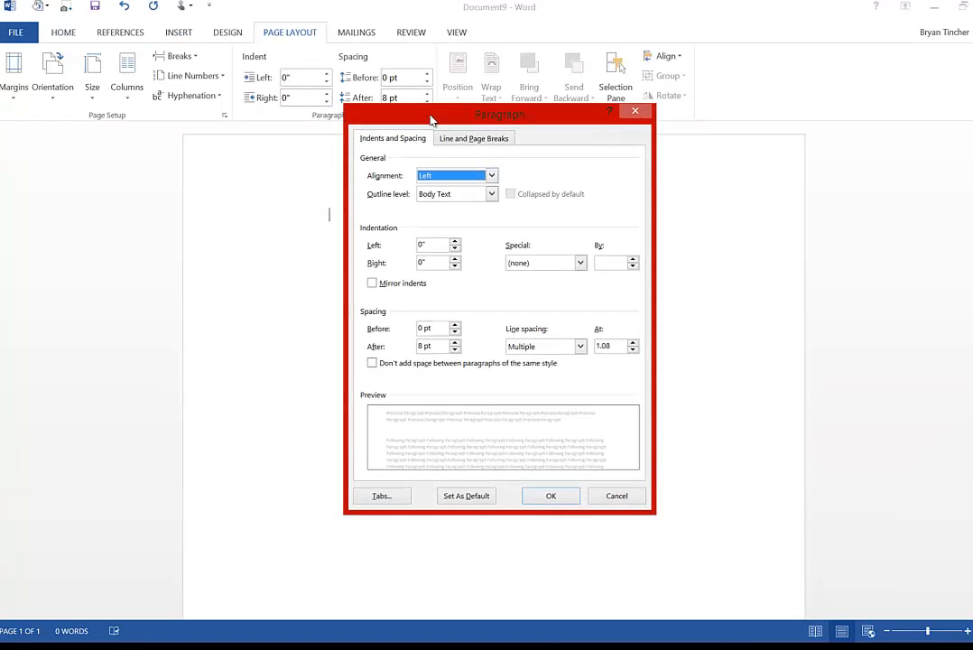
pyautogui.click(383, 495)
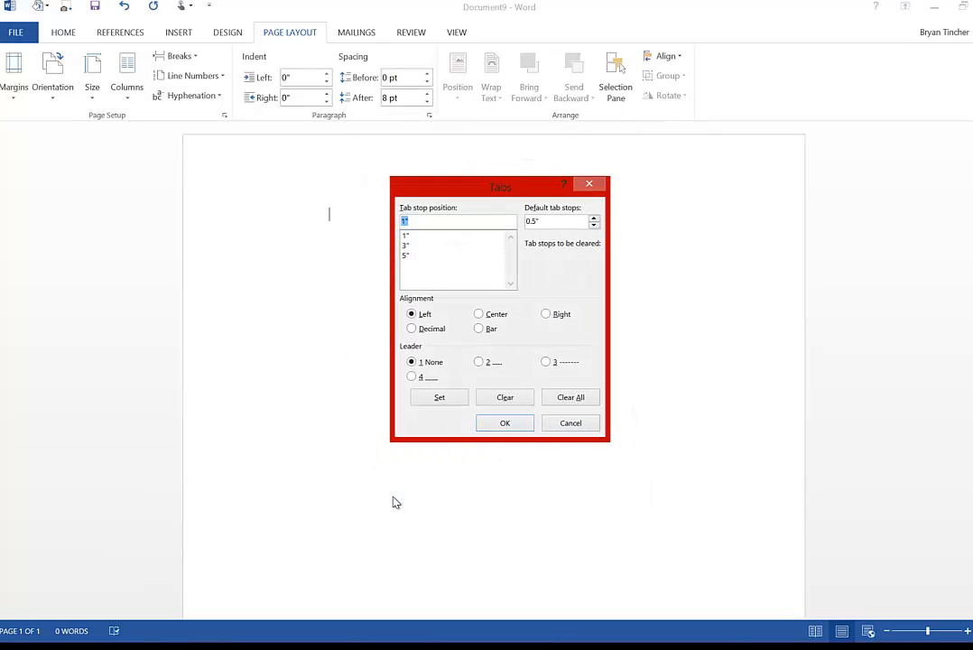
pyautogui.click(569, 400)
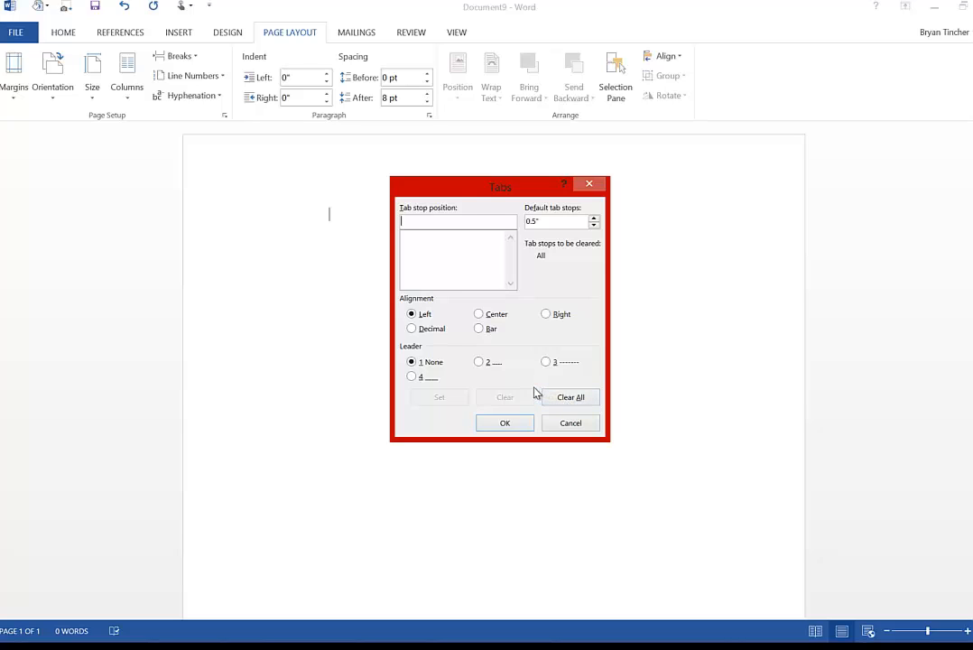
pyautogui.write('1')
pyautogui.click(443, 400)
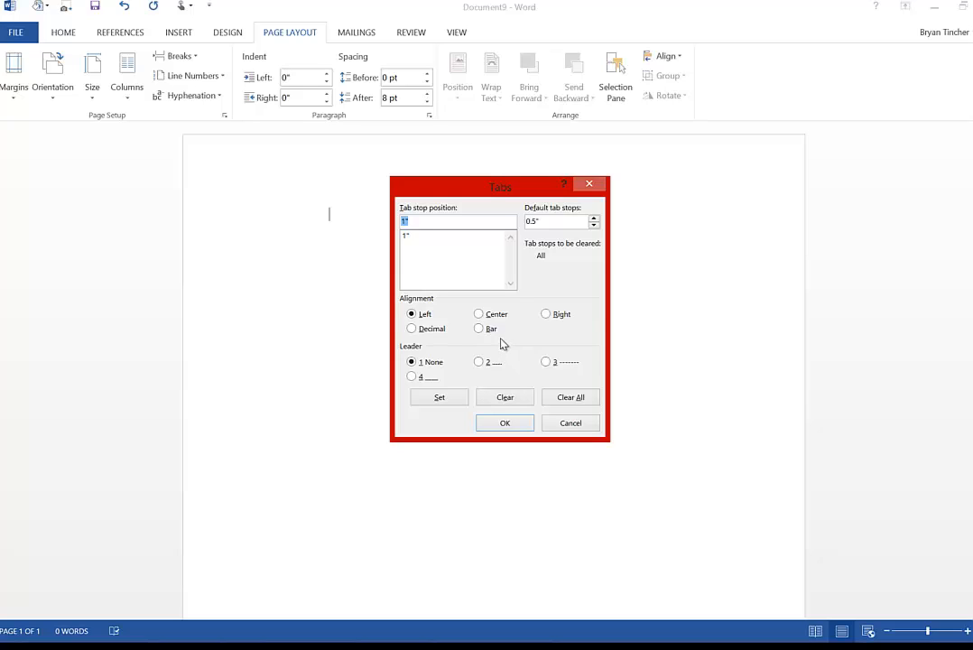
# - Add a centered tab stop at 3" and a right tab stop at 5" with a dashed leader
pyautogui.write('3')
pyautogui.click(479, 315)
pyautogui.click(459, 399)
pyautogui.write('5')
pyautogui.click(547, 316)
pyautogui.click(546, 362)
pyautogui.click(442, 397)
pyautogui.click(505, 423)
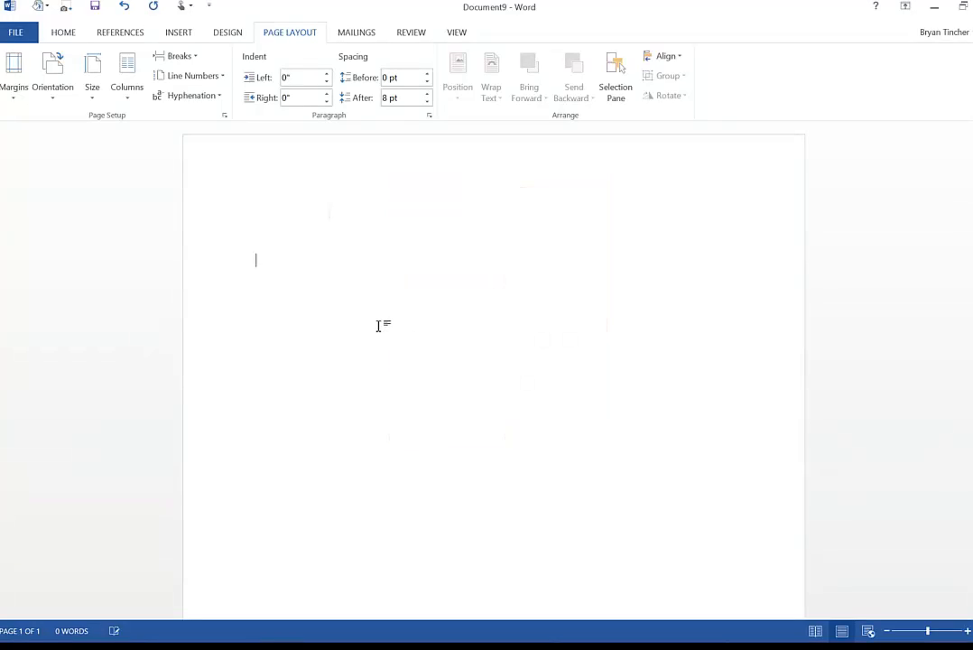
# - Type "First one" and "Second Tab" at the first two tab stops on the line
pyautogui.press('Tab')
pyautogui.press('Tab')
pyautogui.write('First one')
pyautogui.press('Tab')
pyautogui.press('Tab')
pyautogui.write('Second ')
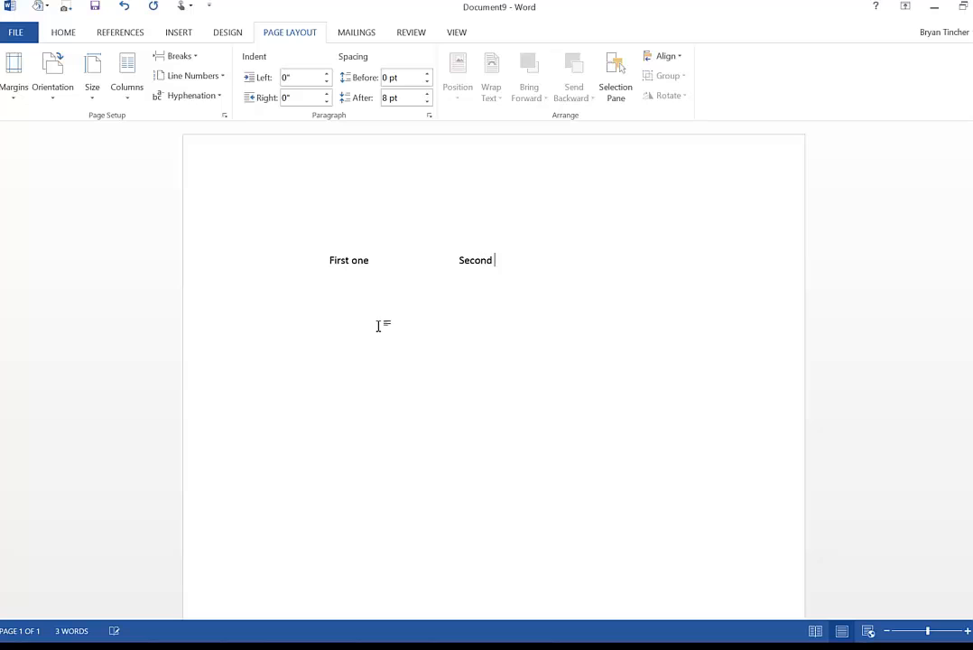
pyautogui.write('Tab')
# - Tab to the right-aligned stop and type "Third tab right"
pyautogui.press('Tab')
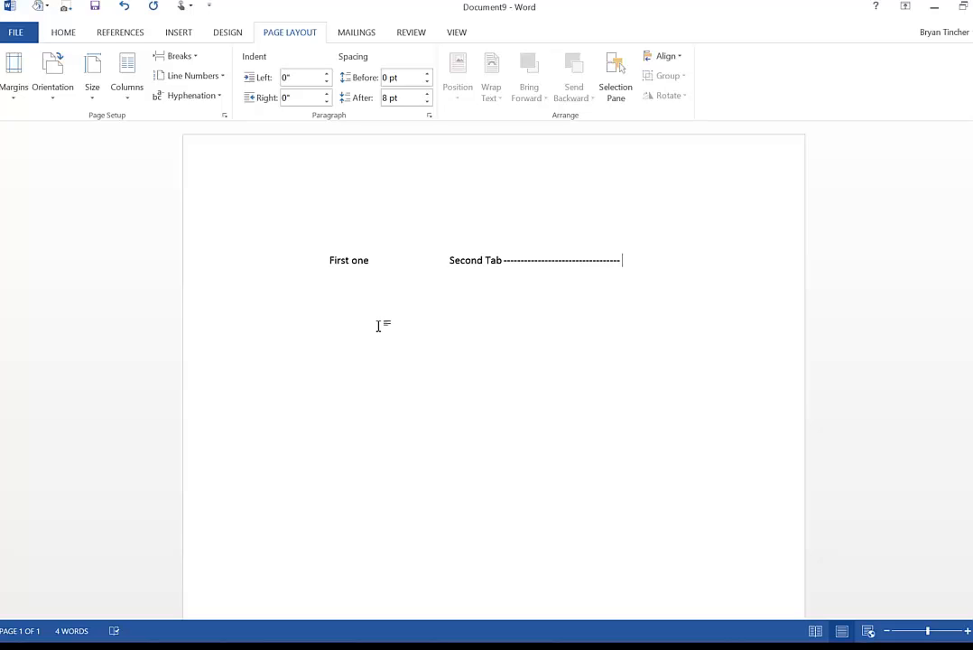
pyautogui.write('Third tab')
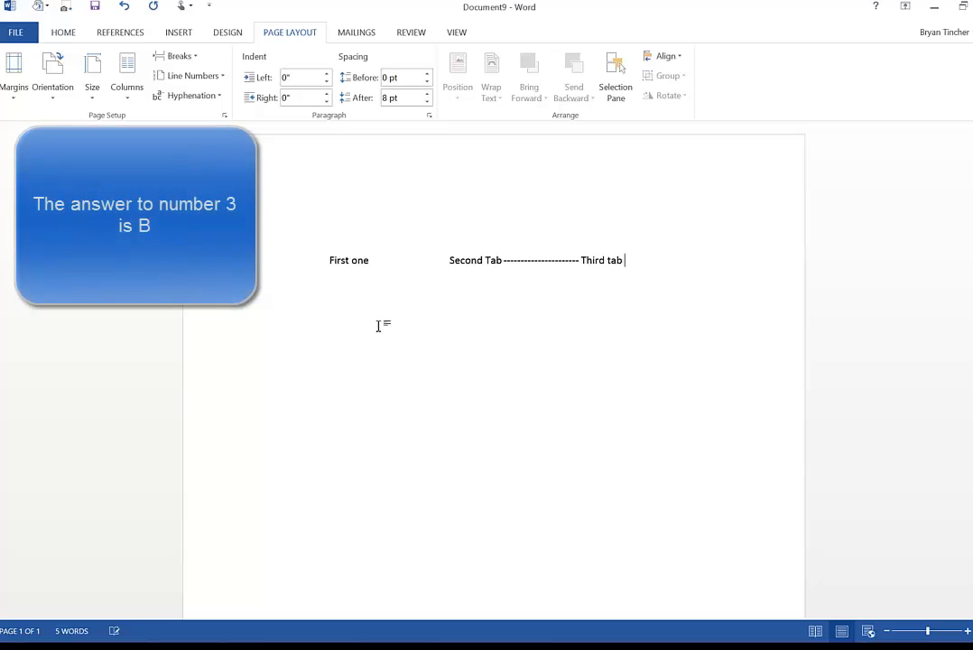
pyautogui.write(' right al')
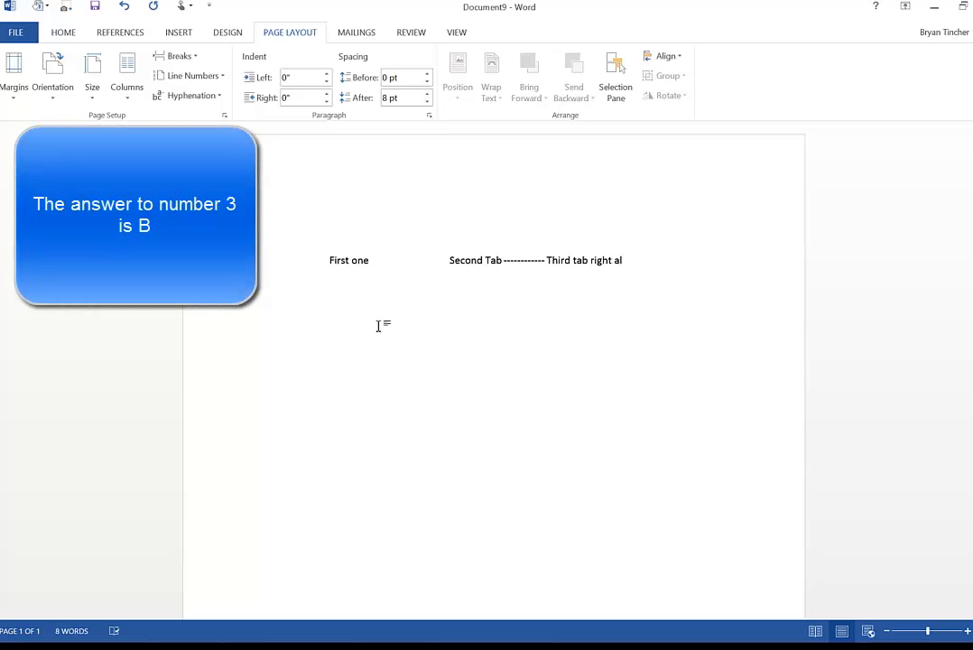
pyautogui.press('BackSpace')
pyautogui.press('BackSpace')
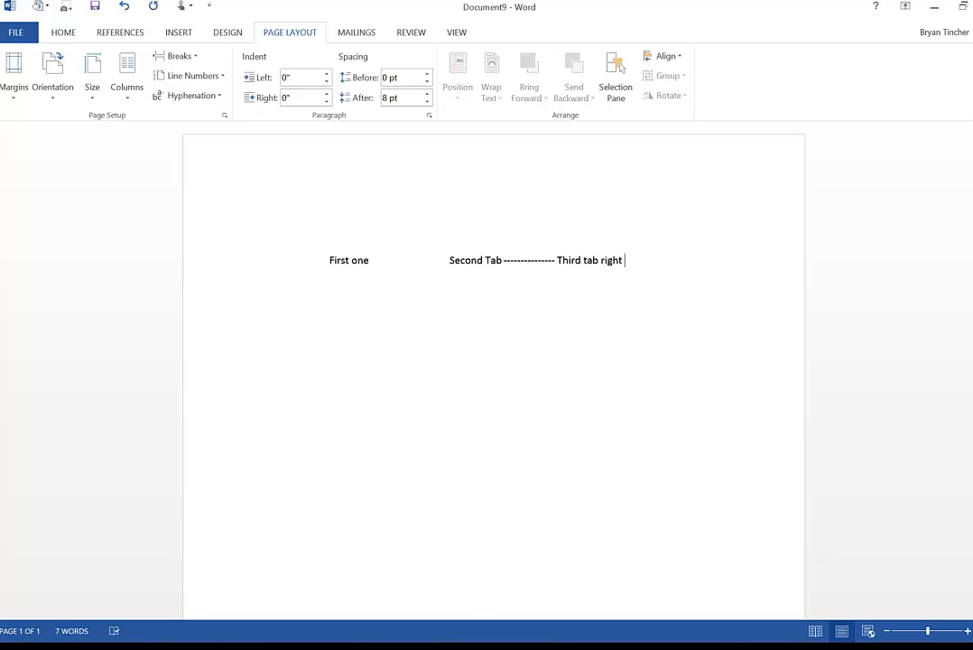
# - In a new document, insert the date in the Tuesday, October 20, 2015 format, set to update automatically
pyautogui.click(487, 600)
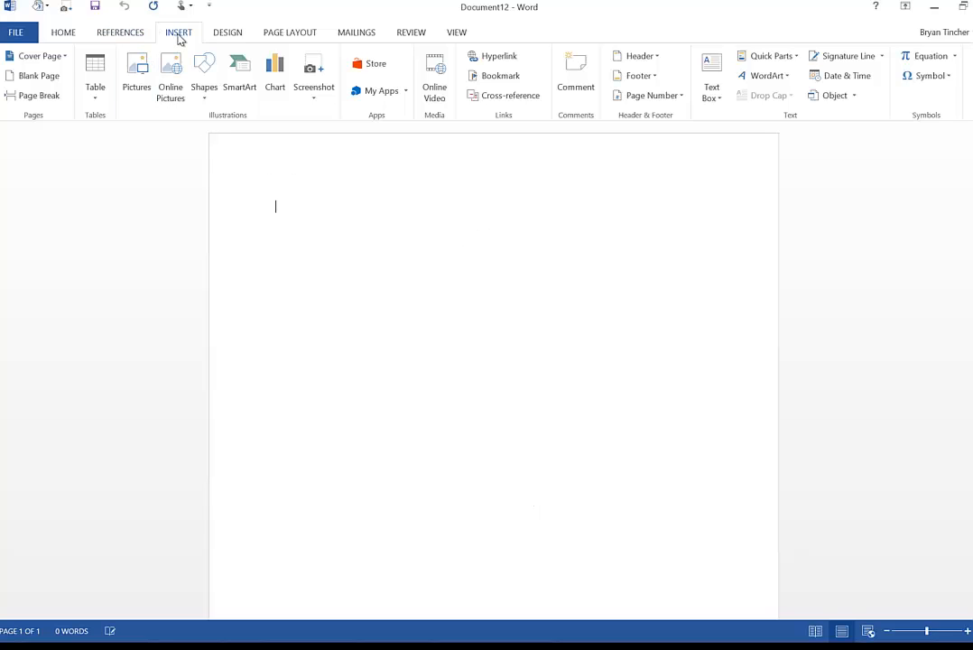
pyautogui.click(837, 78)
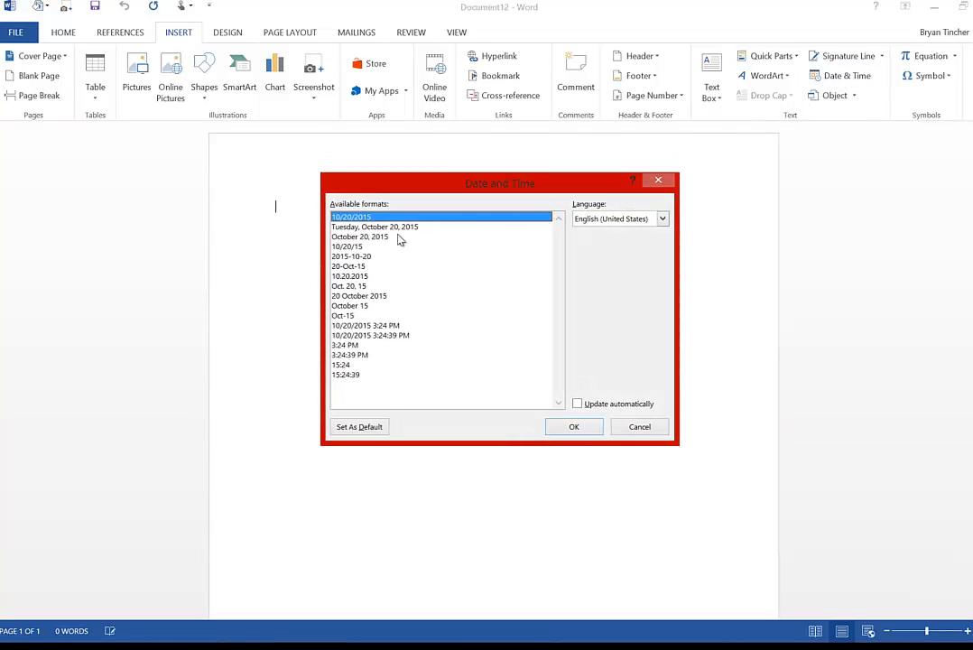
pyautogui.click(406, 228)
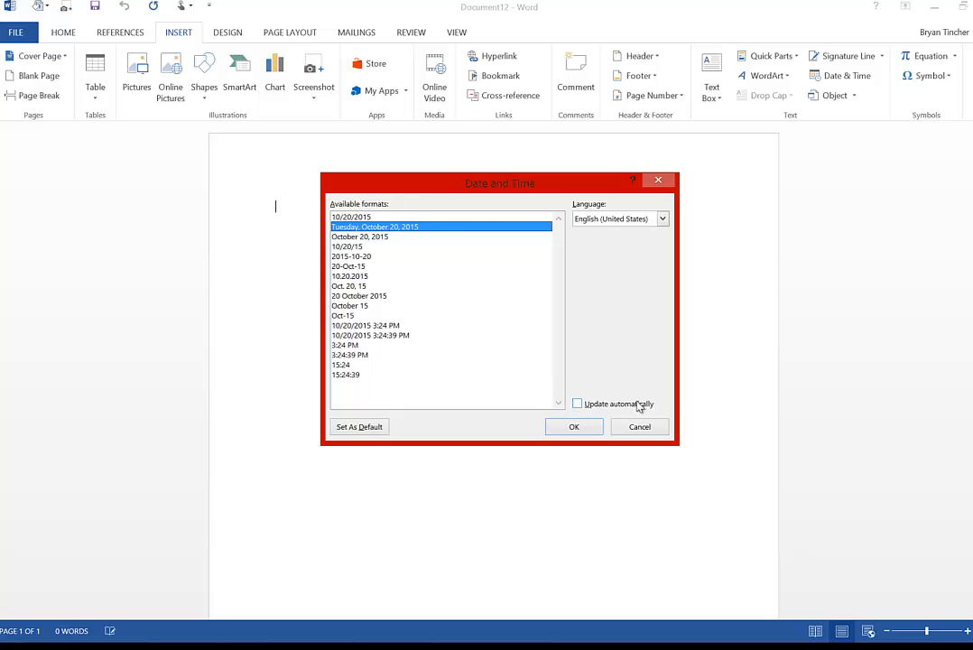
pyautogui.click(578, 404)
pyautogui.click(574, 426)
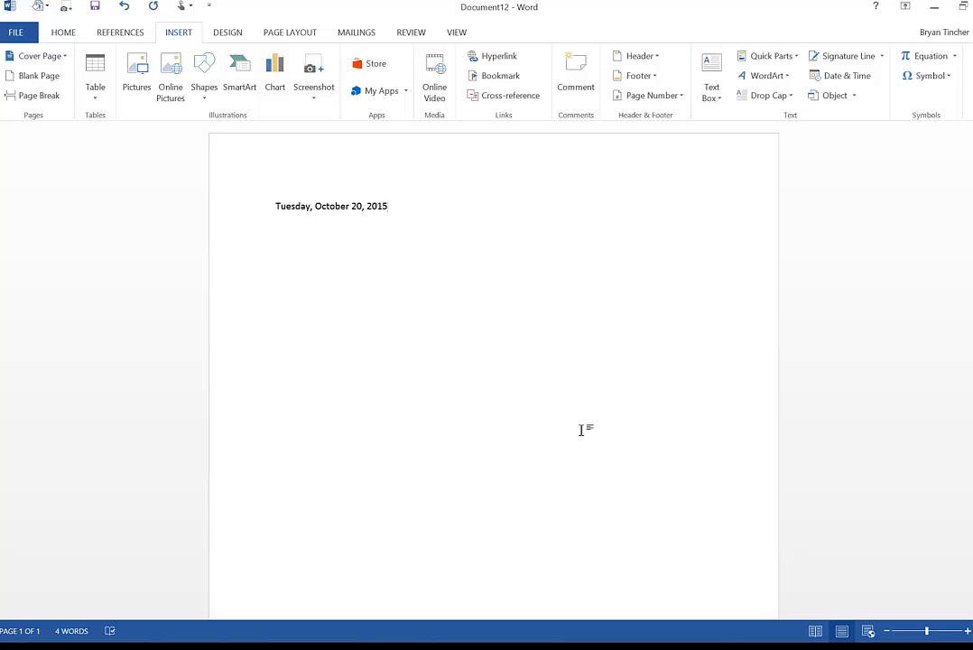
# - Select the inserted date field, then add two new lines below it
pyautogui.doubleClick(358, 206)
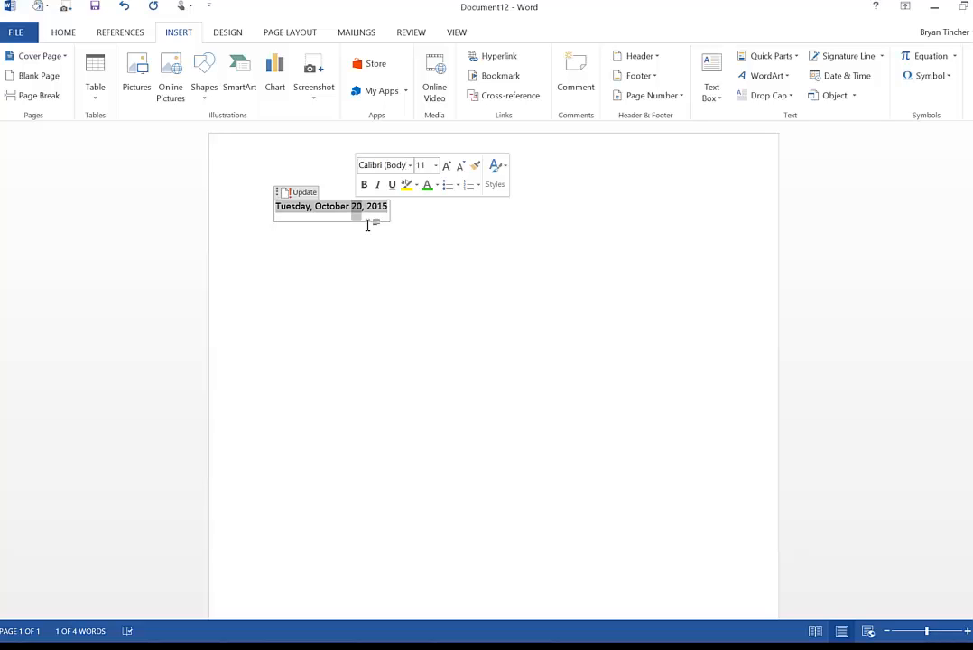
pyautogui.click(410, 213)
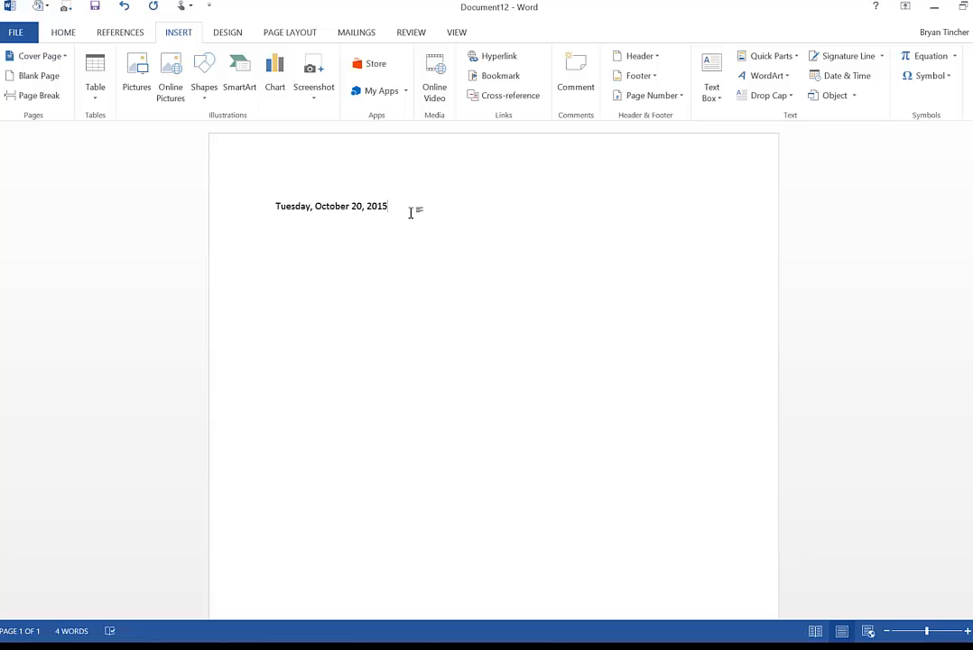
pyautogui.press('Return')
pyautogui.press('Return')
# - Insert a date in the 10/20/15 format without automatic updating, then undo the insertion
pyautogui.click(840, 77)
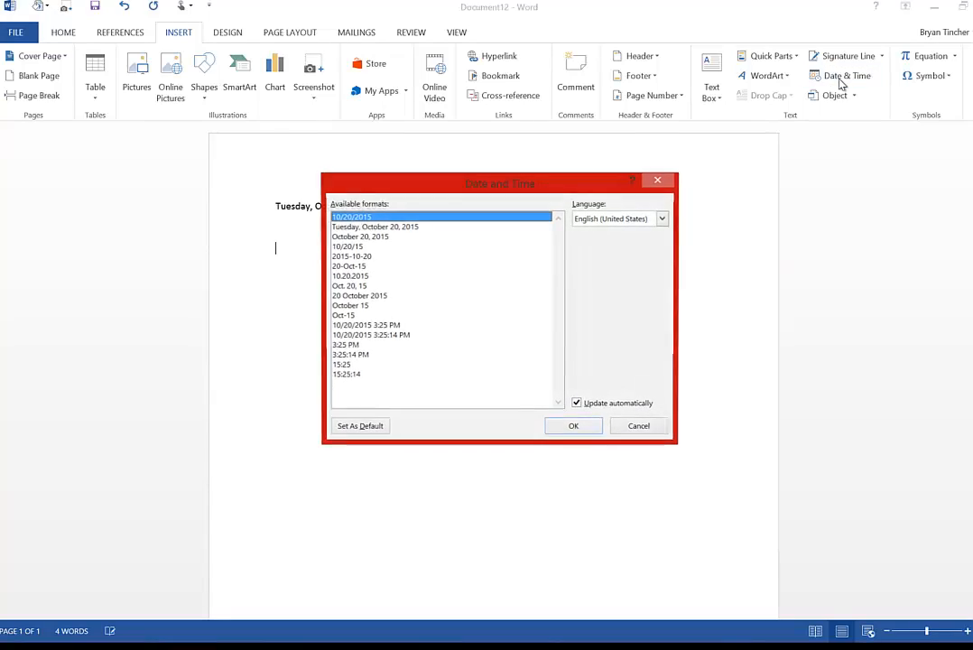
pyautogui.click(362, 247)
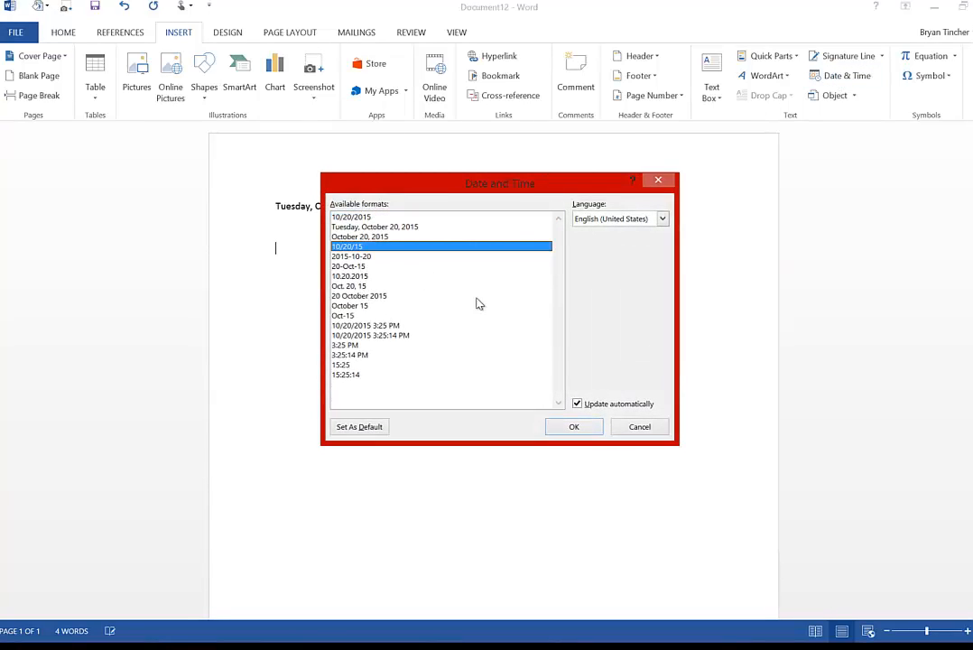
pyautogui.click(578, 404)
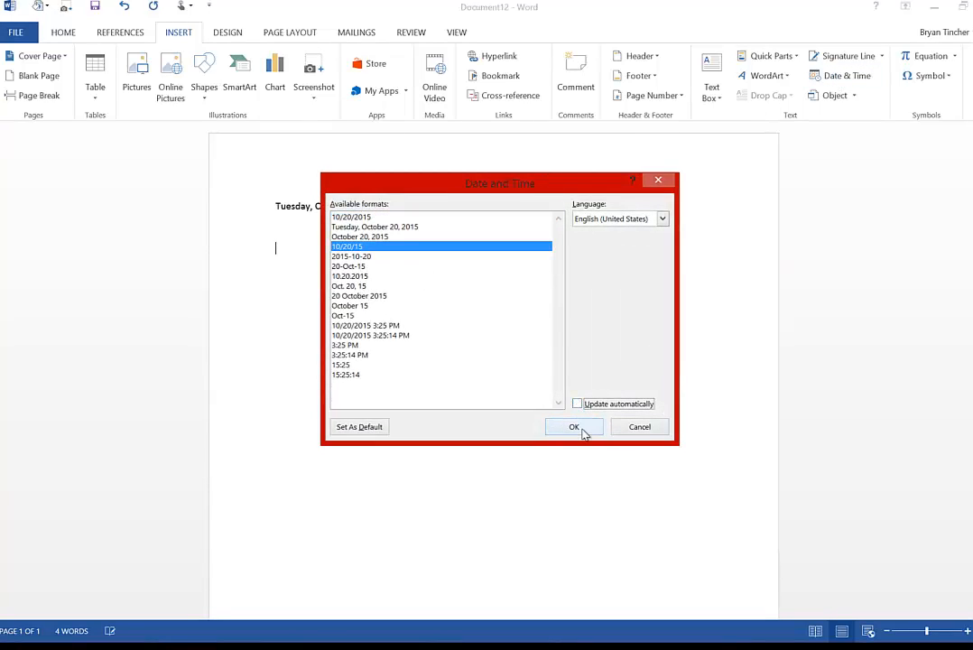
pyautogui.click(578, 427)
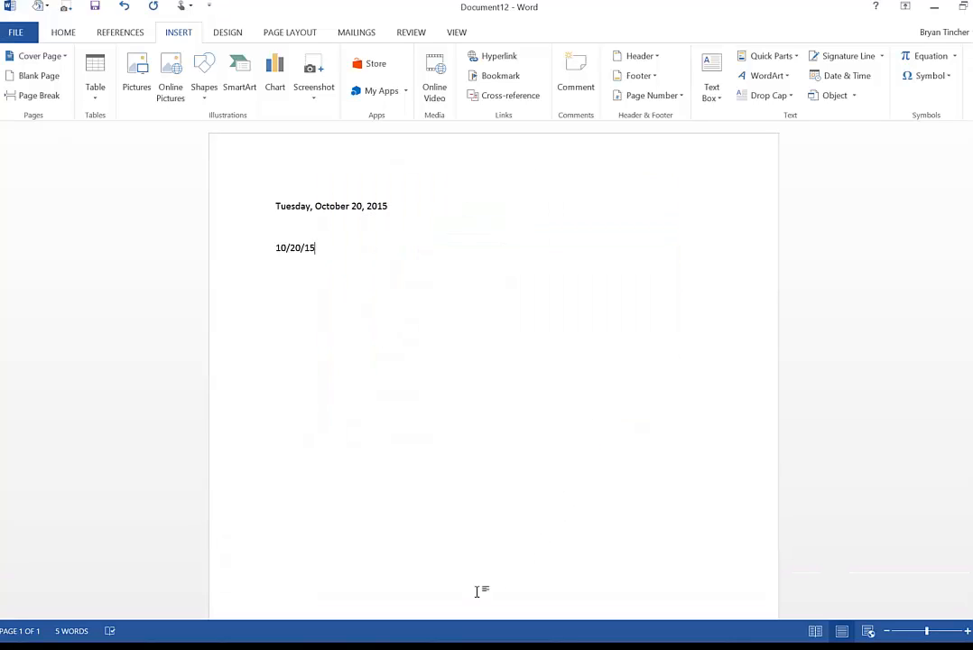
pyautogui.hotkey('ctrl', 'z')
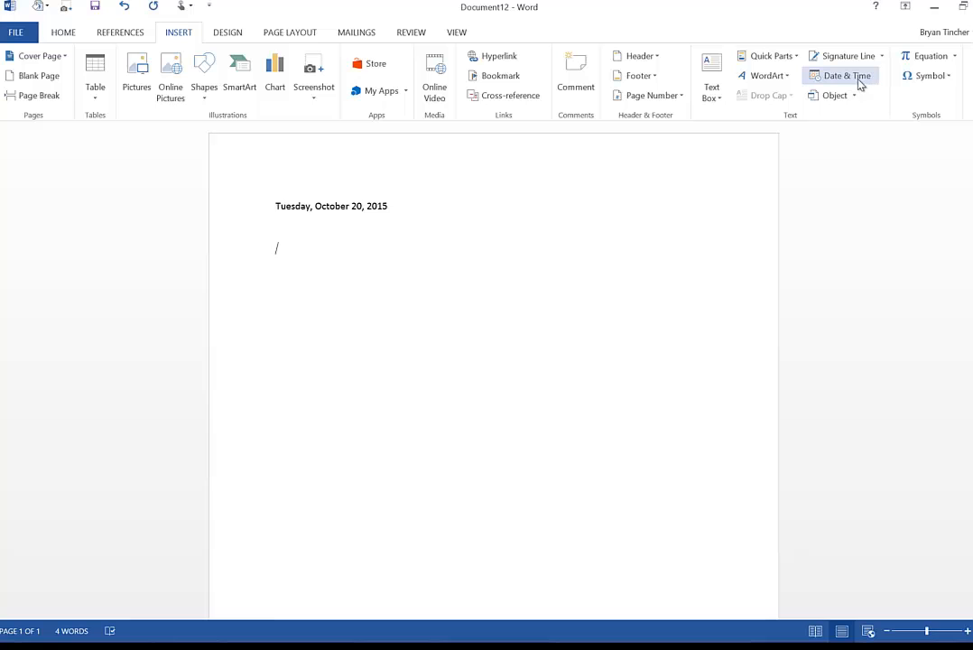
# - Open the AutoText gallery to review the saved entries, then close it
pyautogui.click(785, 61)
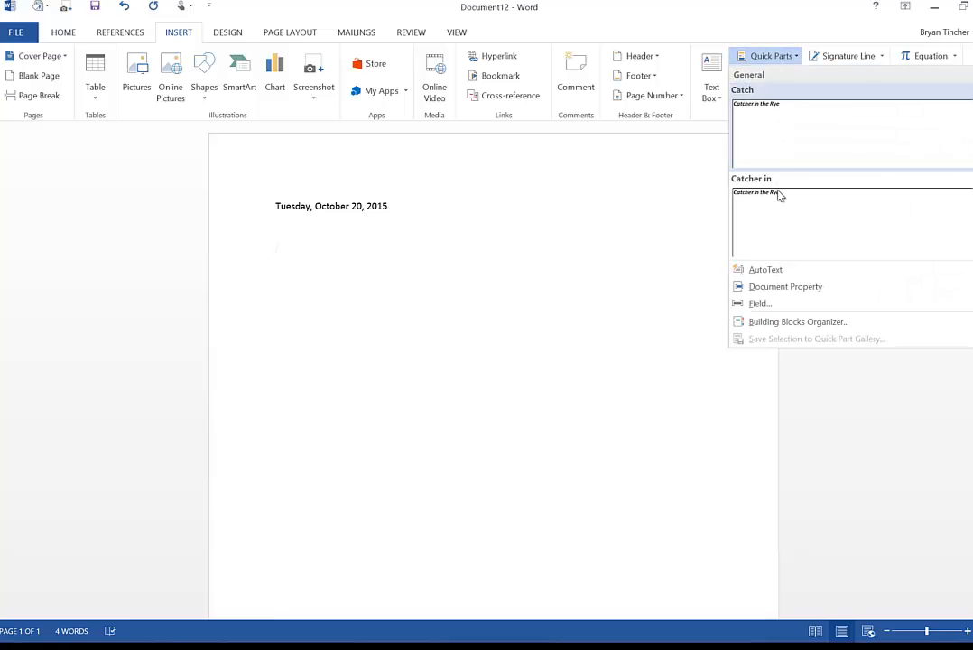
pyautogui.moveTo(780, 270)
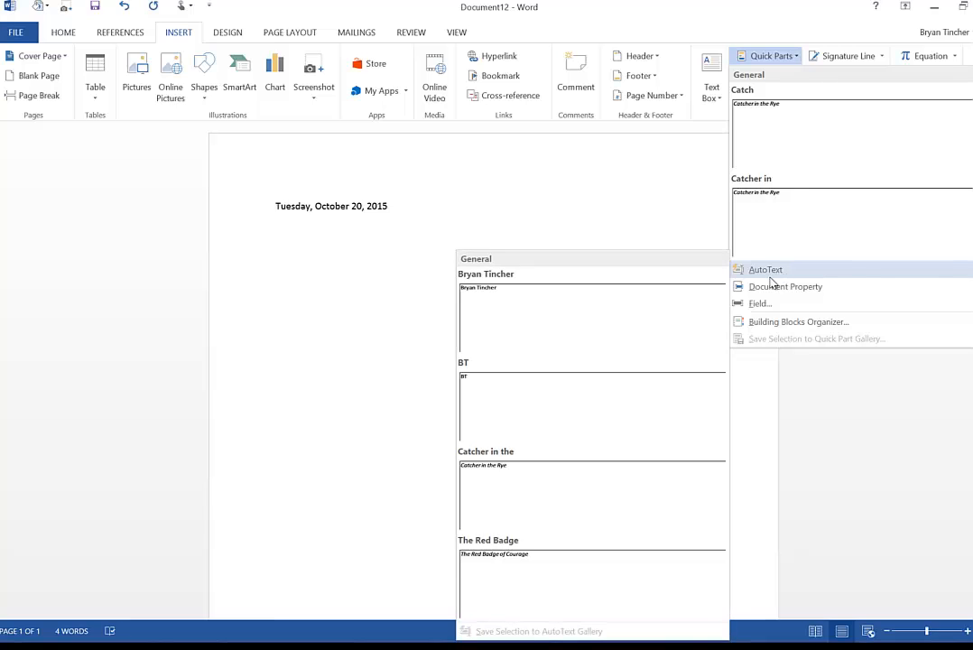
pyautogui.click(285, 288)
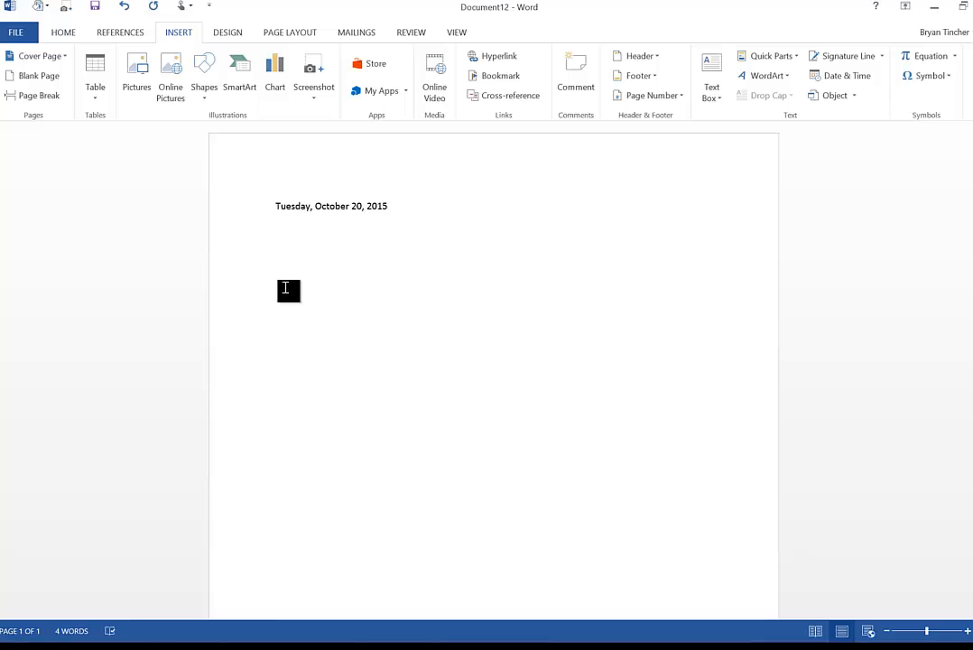
# - Use AutoComplete to enter Saturday and Monday on separate lines, adding blank lines after
pyautogui.write('Satu')
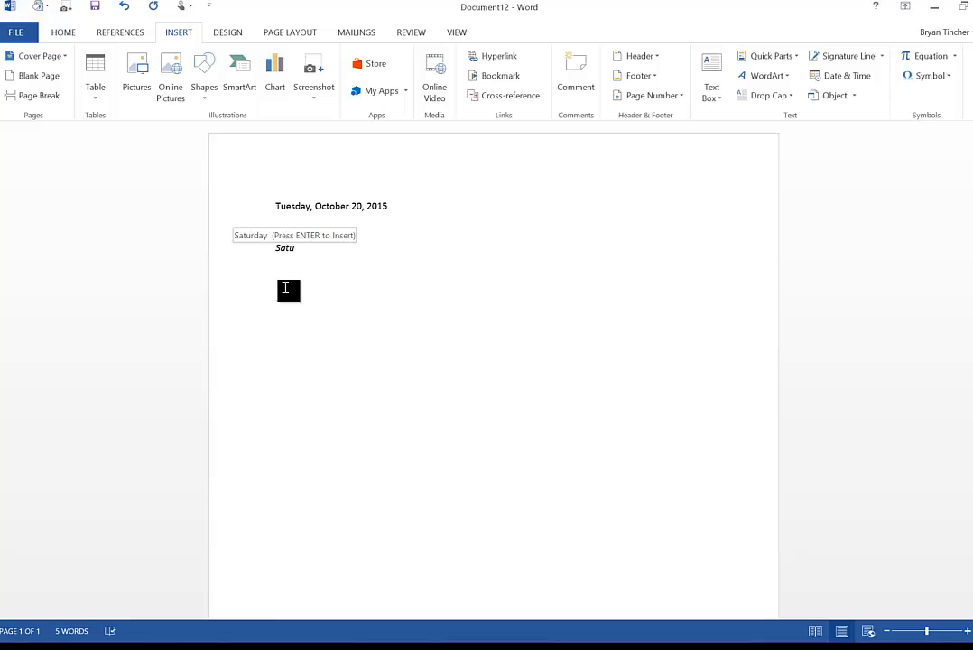
pyautogui.press('Return')
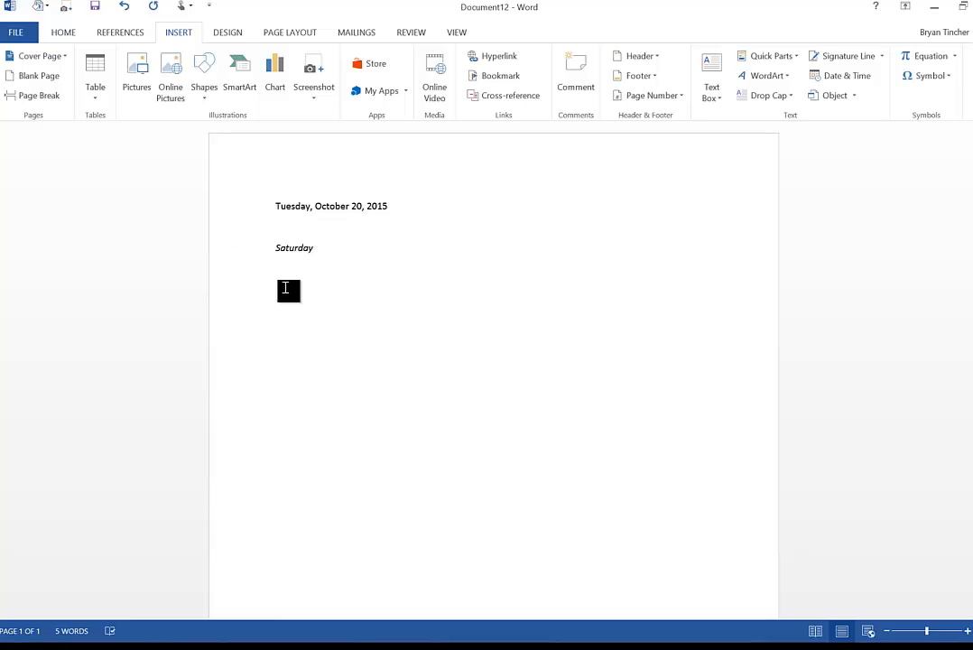
pyautogui.press('Return')
pyautogui.write('Mond')
pyautogui.press('Return')
pyautogui.press('Return')
pyautogui.press('Return')
# - Insert "The Red Badge of Courage" and "Tale of Two Cities" using AutoText entries
pyautogui.write('The Re')
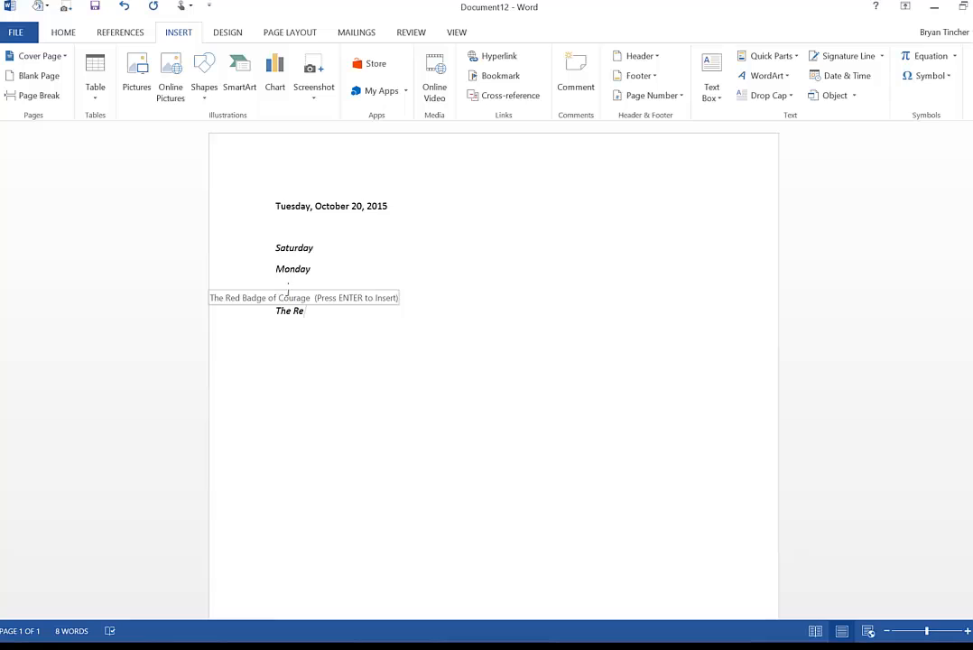
pyautogui.press('Return')
pyautogui.press('Return')
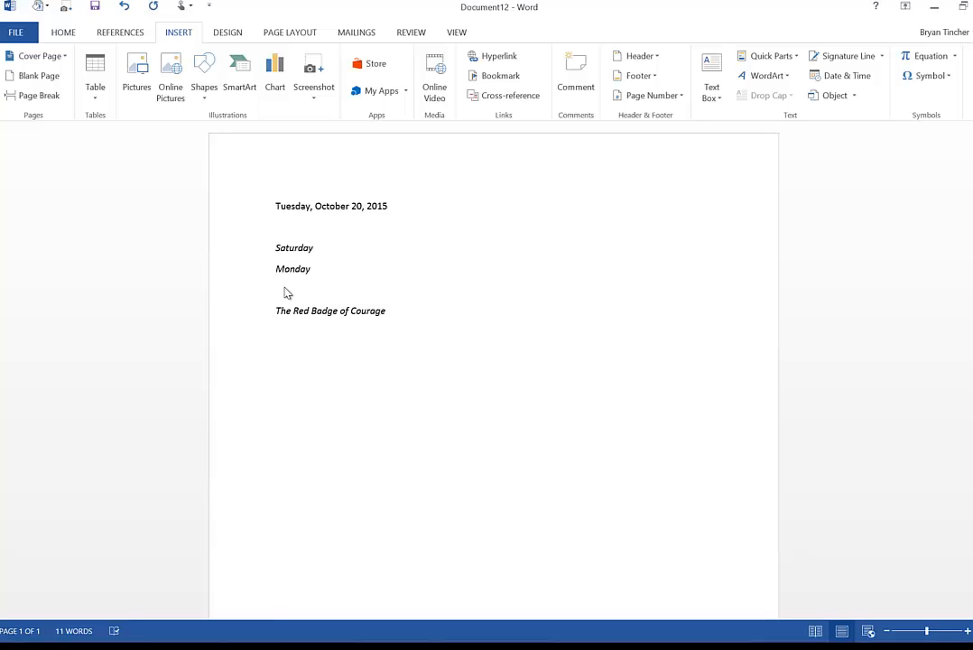
pyautogui.write('Tale of Two Cities')
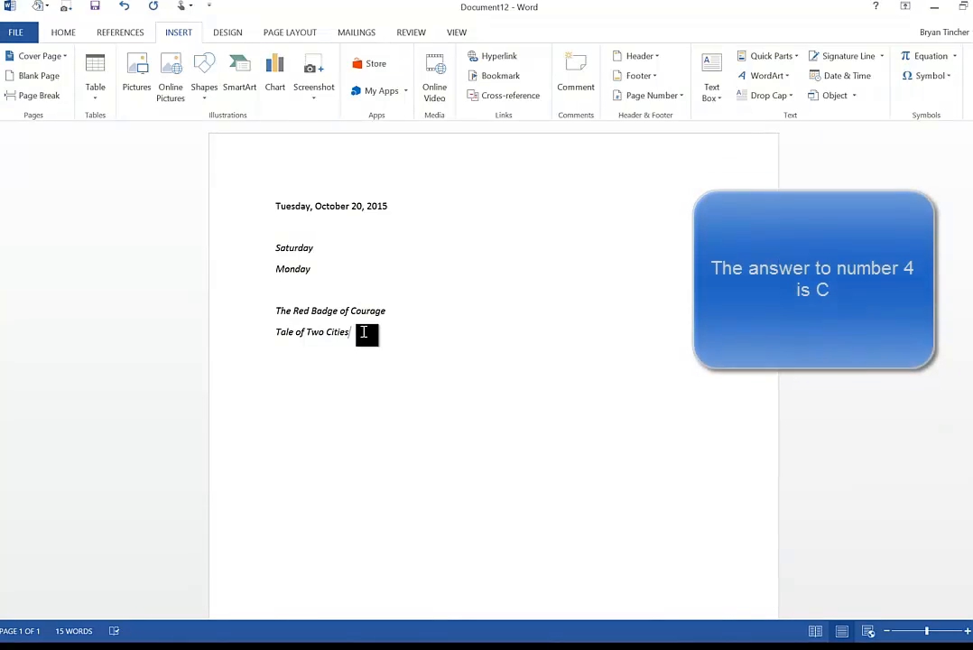
# - Save the selected line Tale of Two Cities to the AutoText gallery under the name Tale of Two
pyautogui.moveTo(365, 332); pyautogui.dragTo(277, 340)
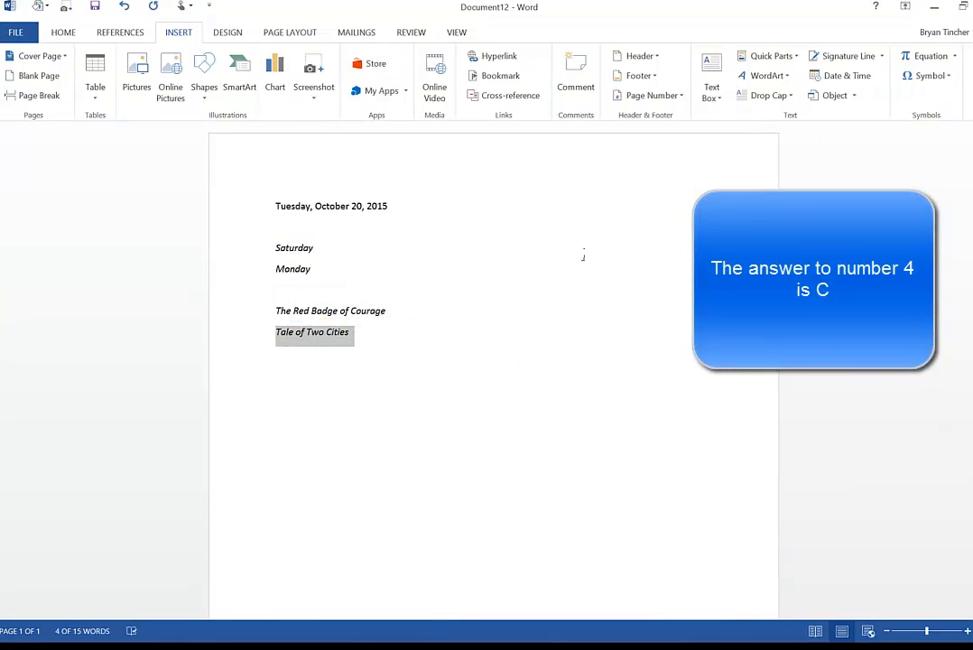
pyautogui.click(796, 59)
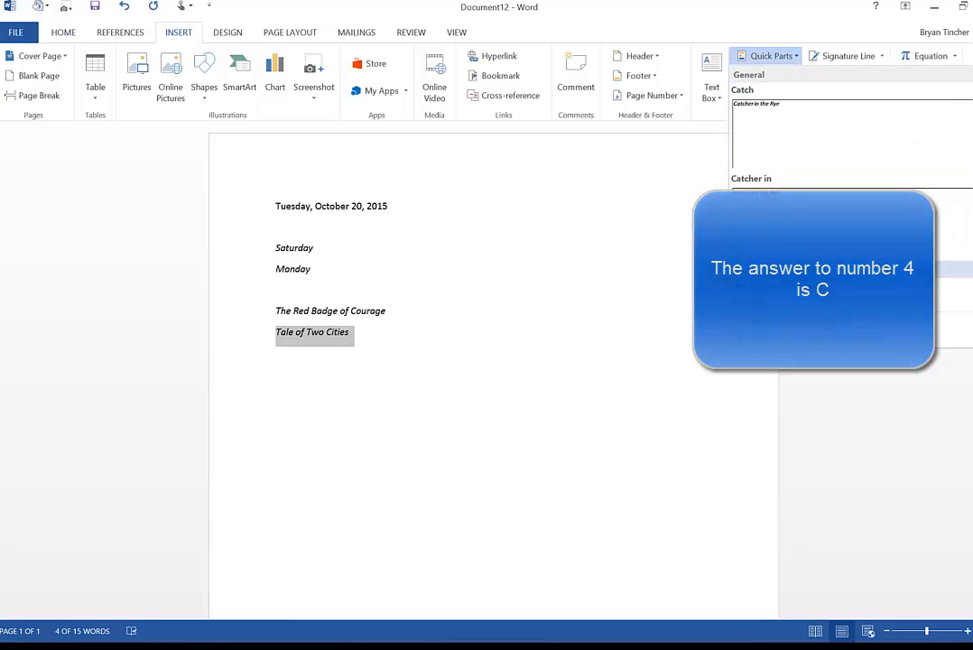
pyautogui.moveTo(776, 276)
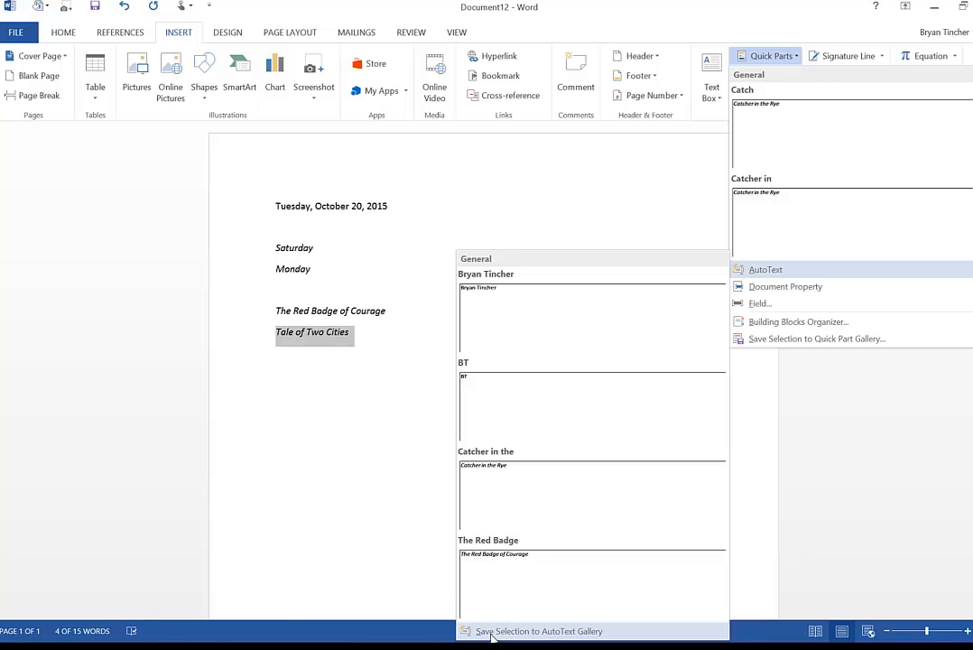
pyautogui.click(492, 632)
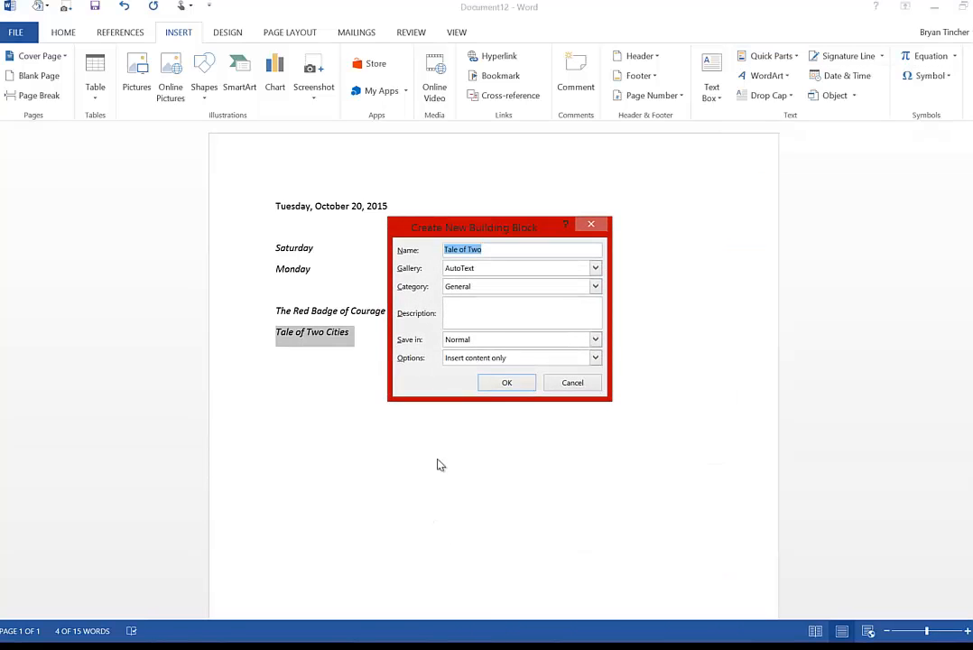
pyautogui.click(508, 381)
pyautogui.click(386, 342)
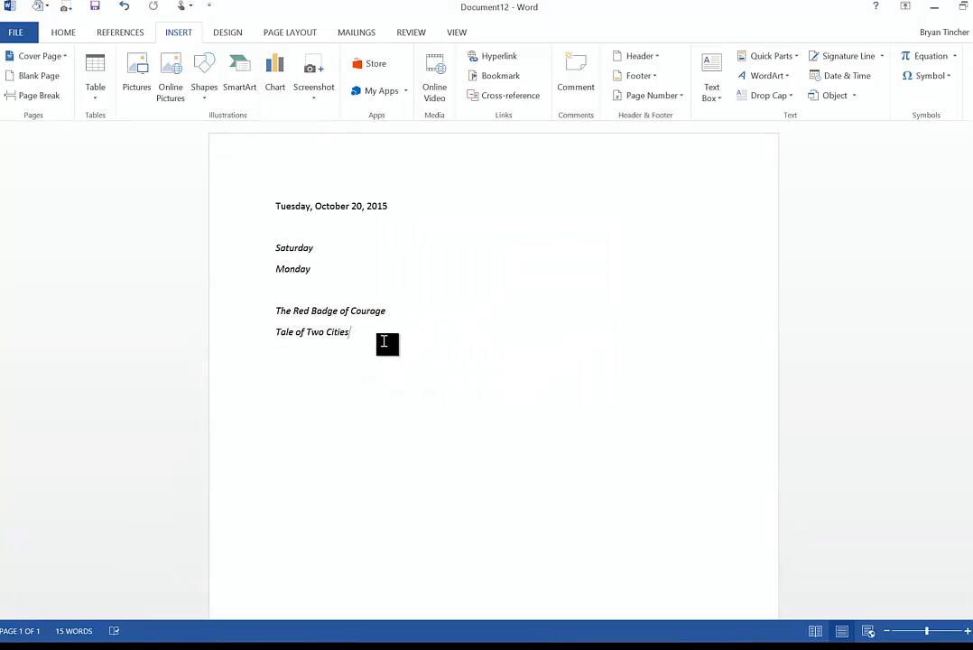
# - Add a blank line and use AutoComplete on the word tale to insert Tale of Two Cities
pyautogui.press('Return')
pyautogui.press('Return')
pyautogui.write('tale')
pyautogui.press('Return')
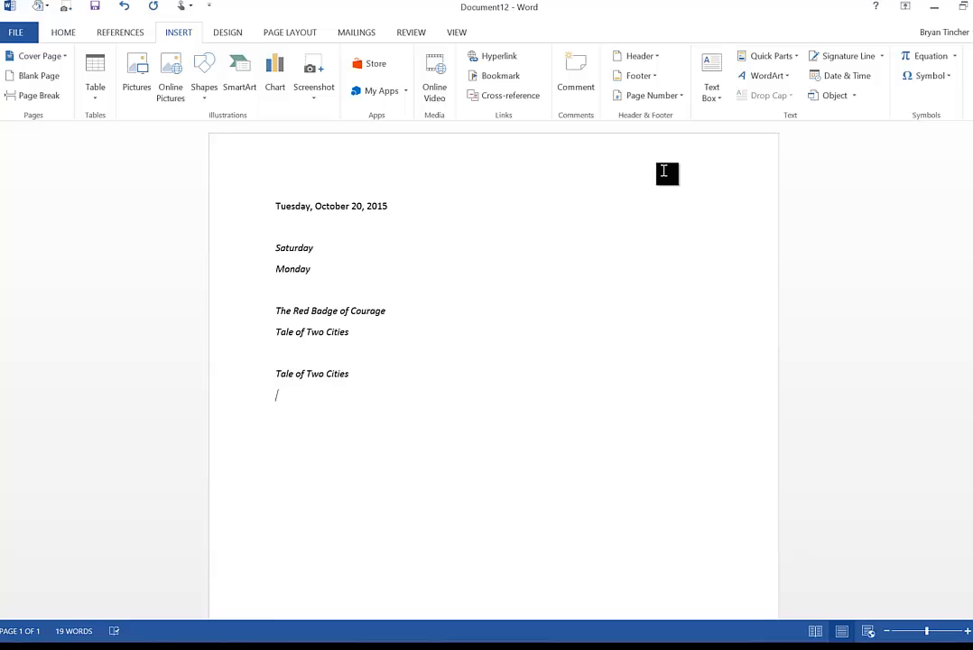
# - Delete the Catcher in the Rye AutoText entry using the Building Blocks Organizer
pyautogui.click(798, 56)
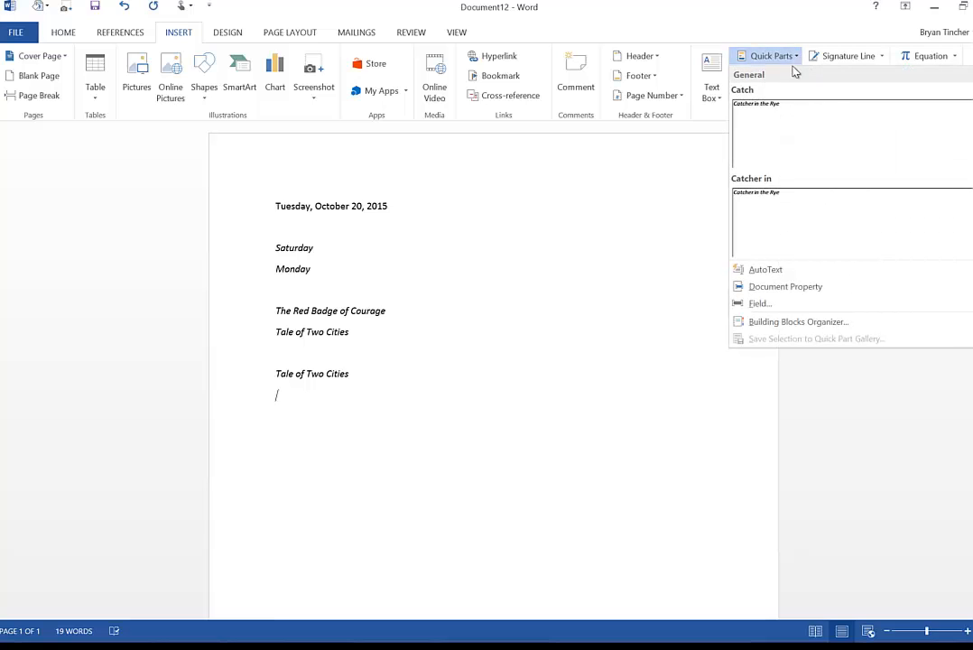
pyautogui.moveTo(758, 275)
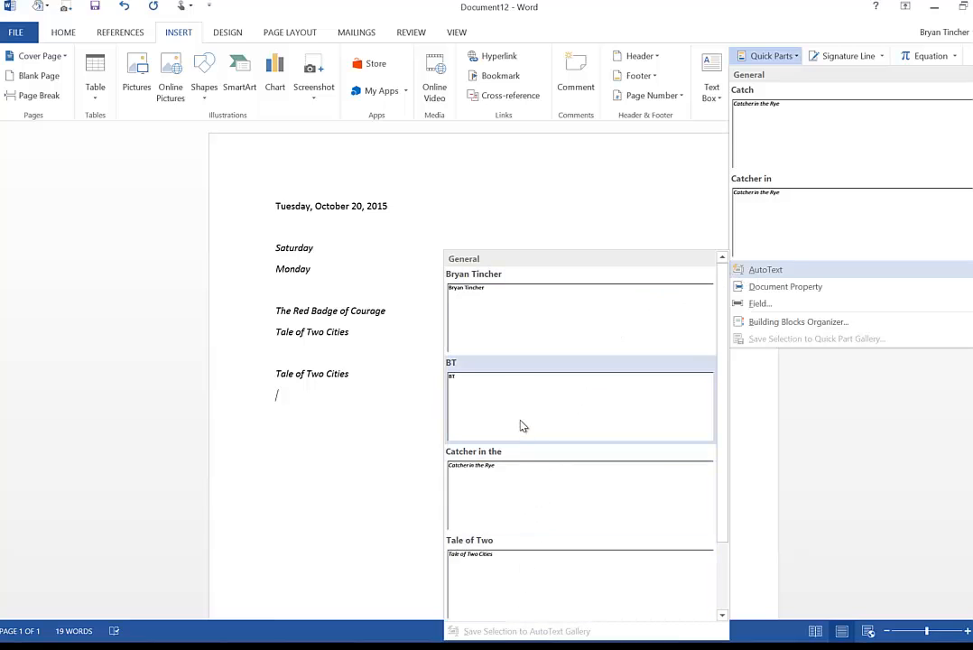
pyautogui.rightClick(495, 507)
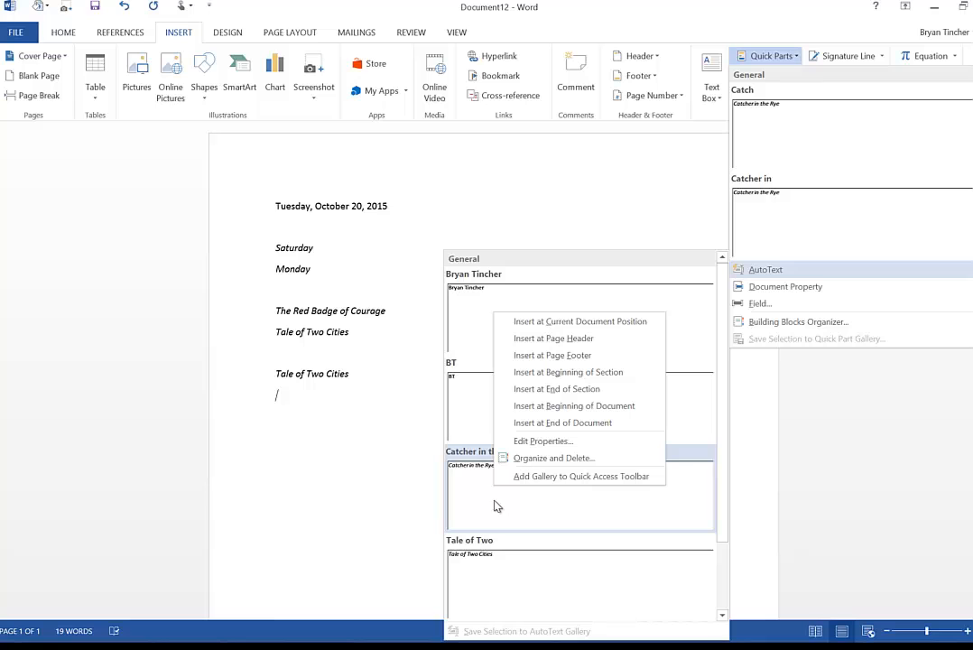
pyautogui.click(524, 459)
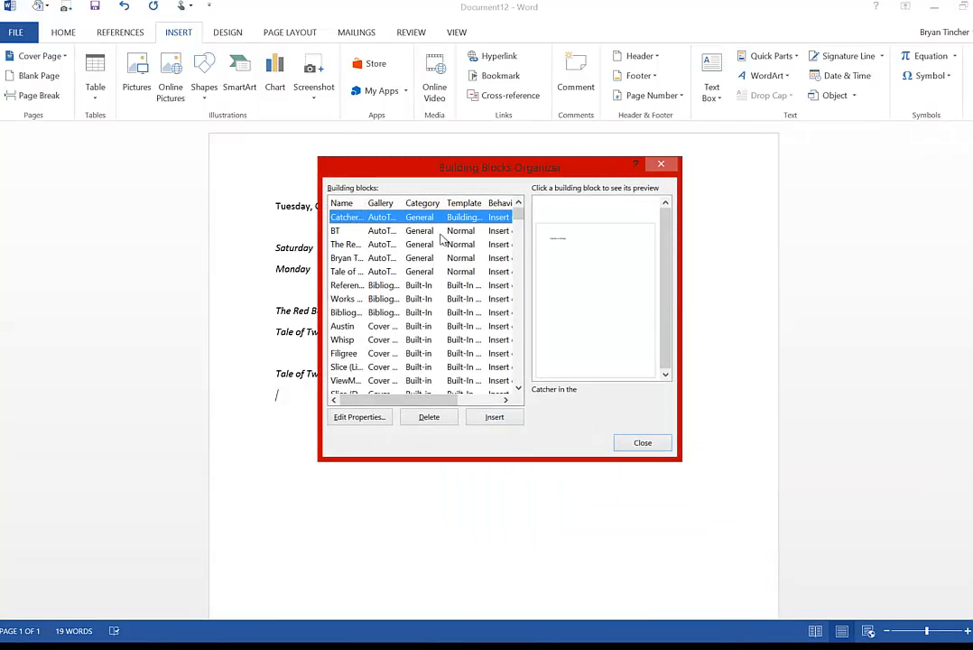
pyautogui.click(437, 418)
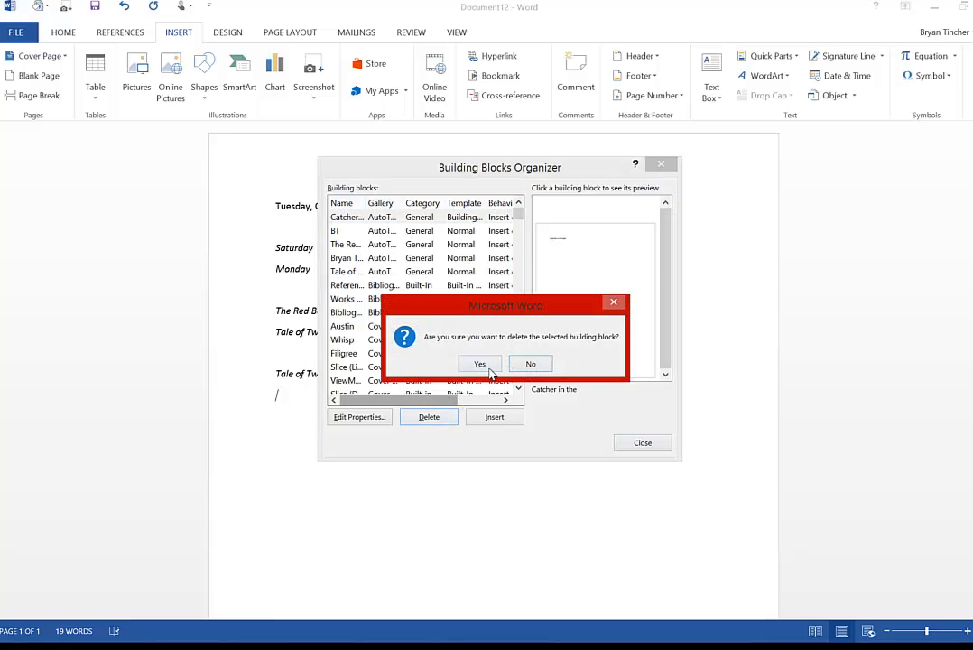
pyautogui.click(487, 366)
pyautogui.click(641, 444)
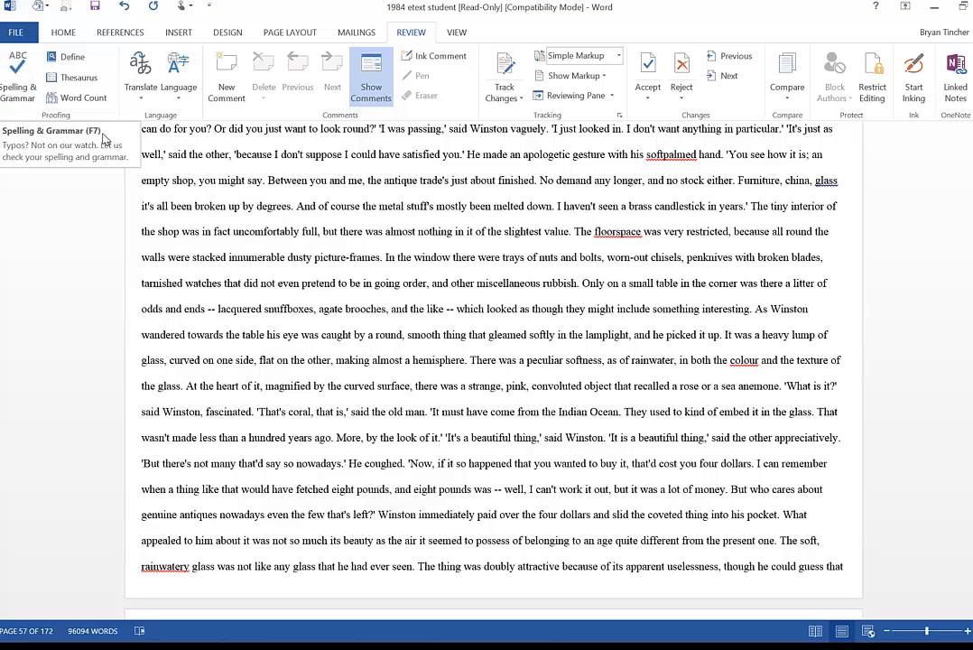
# - Run a spelling and grammar check on the 1984 document, resuming it after clicking into the text
pyautogui.click(27, 85)
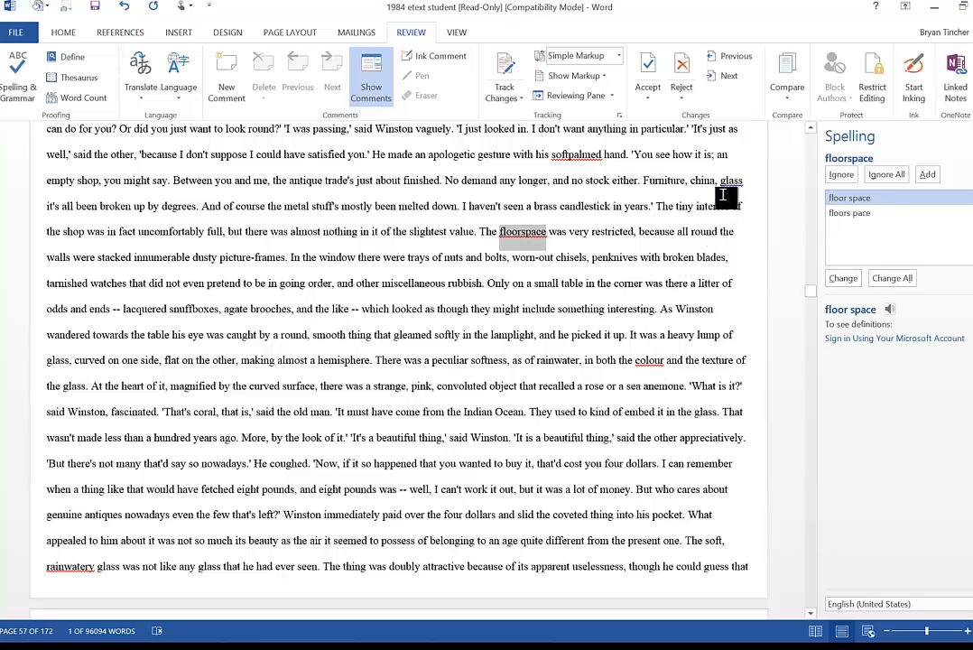
pyautogui.click(697, 244)
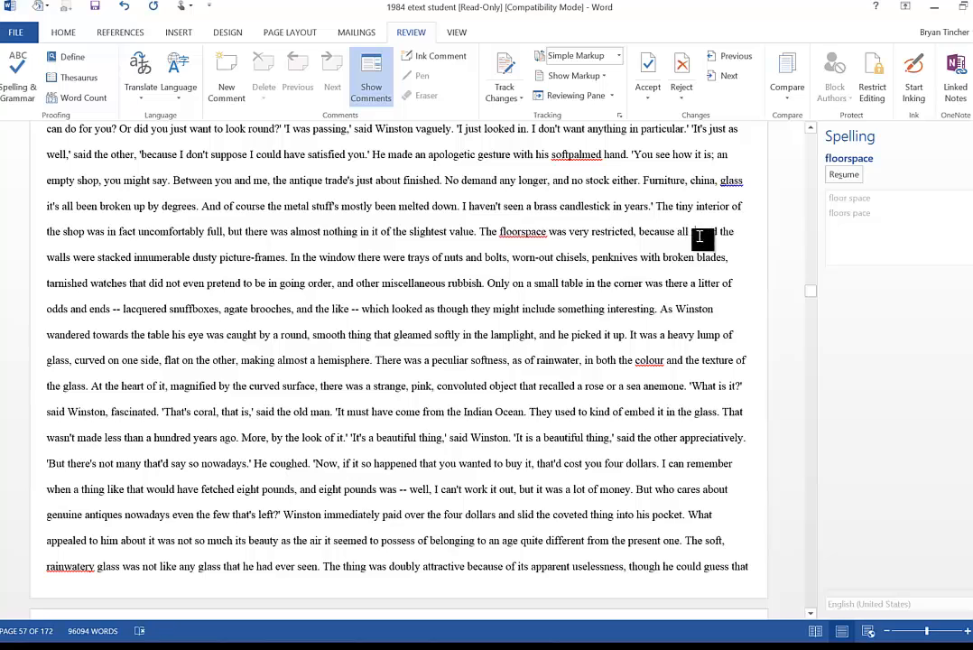
pyautogui.click(846, 176)
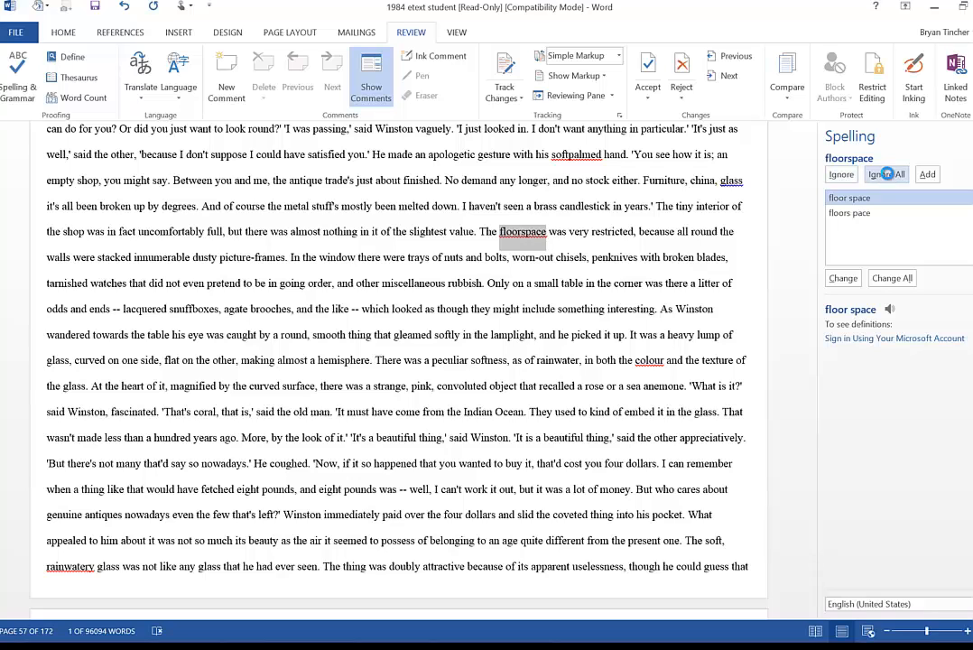
# - Ignore all occurrences of floorspace and colour, and ignore rainwatery once
pyautogui.click(886, 174)
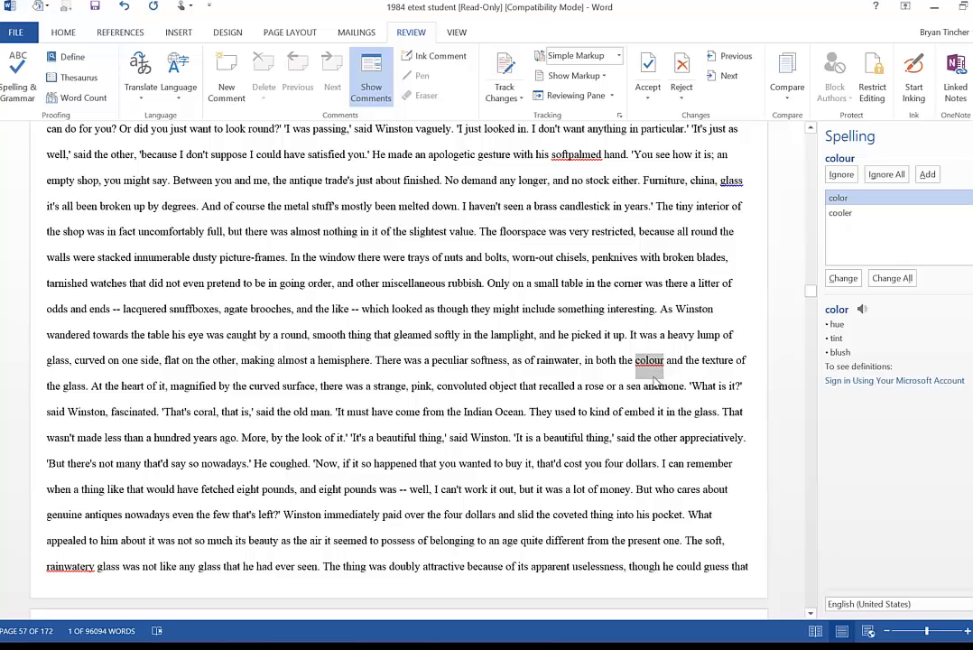
pyautogui.click(882, 176)
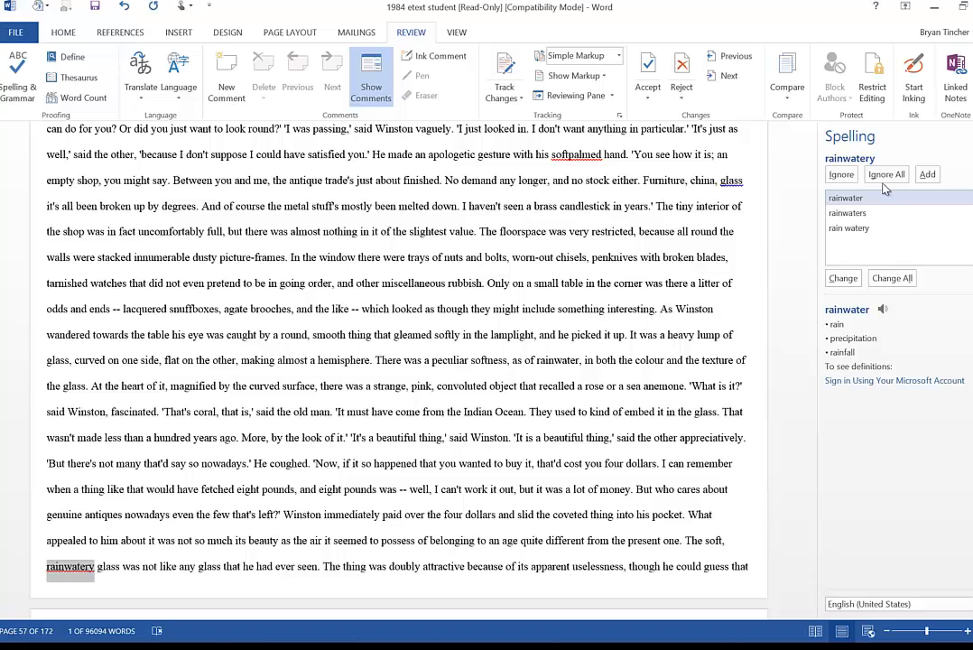
pyautogui.click(840, 175)
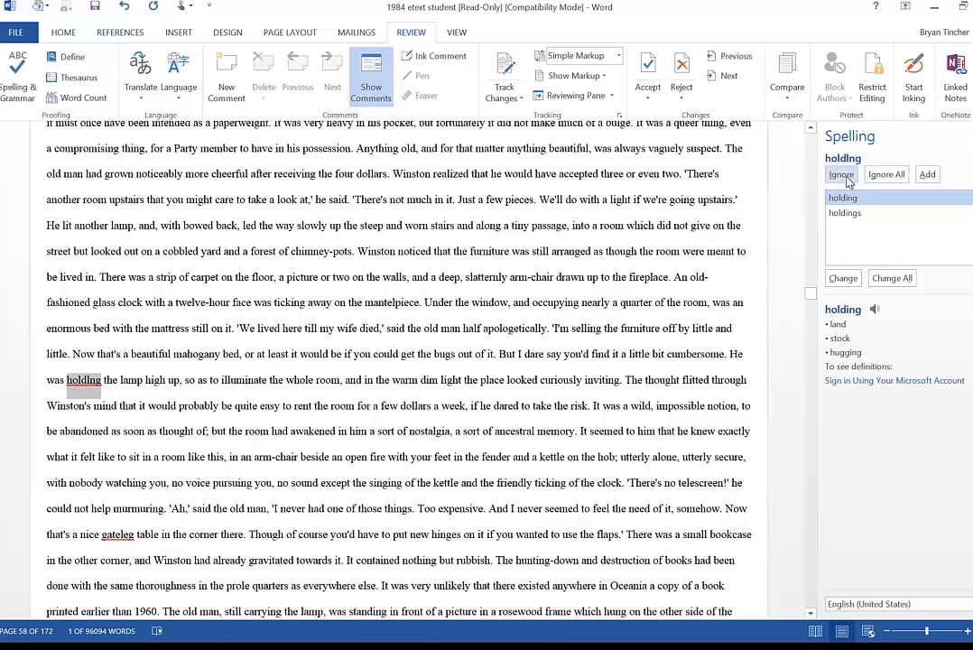
# - Correct holdling to holding, then add Clement's to the dictionary
pyautogui.click(843, 279)
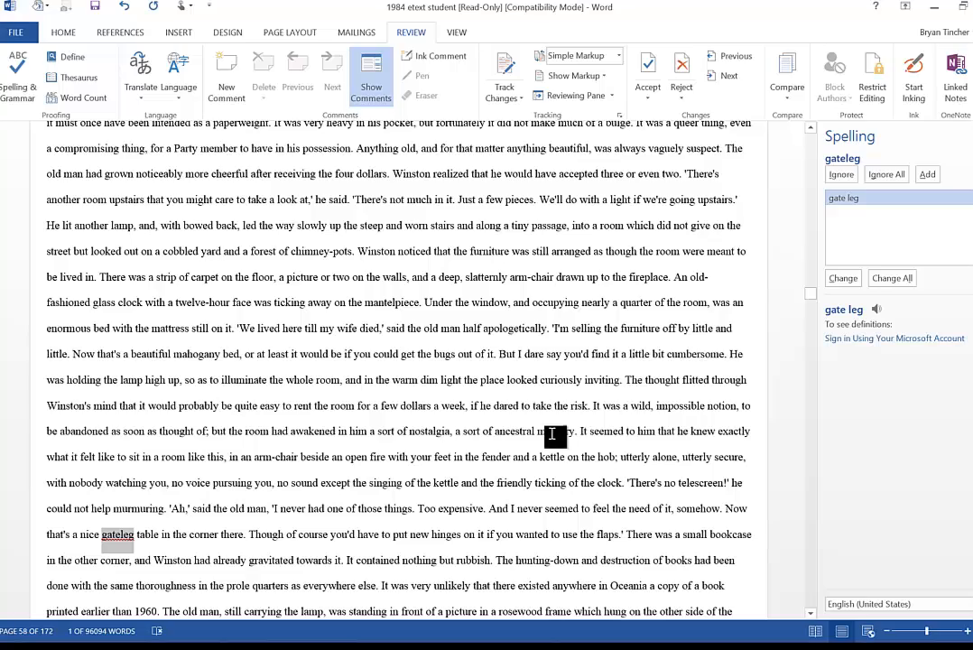
pyautogui.scroll(-2, 554, 434)
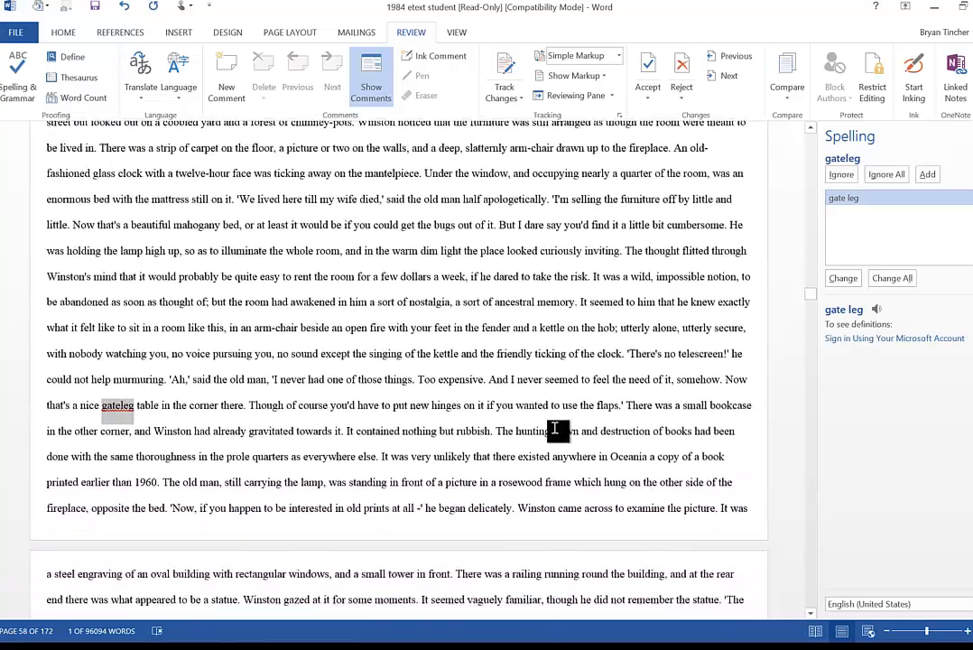
pyautogui.scroll(-9, 553, 430)
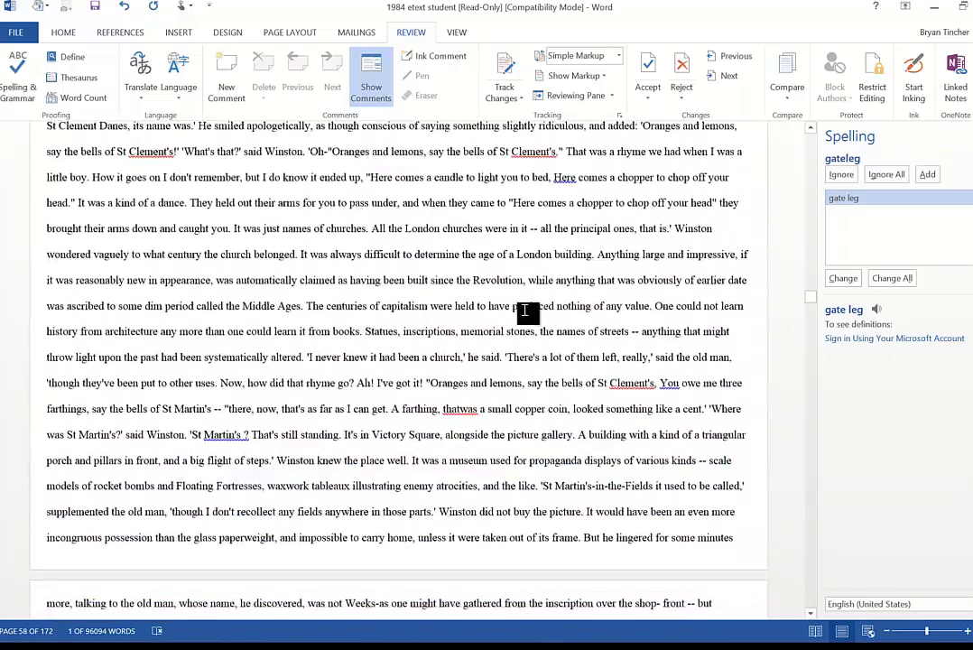
pyautogui.click(537, 152)
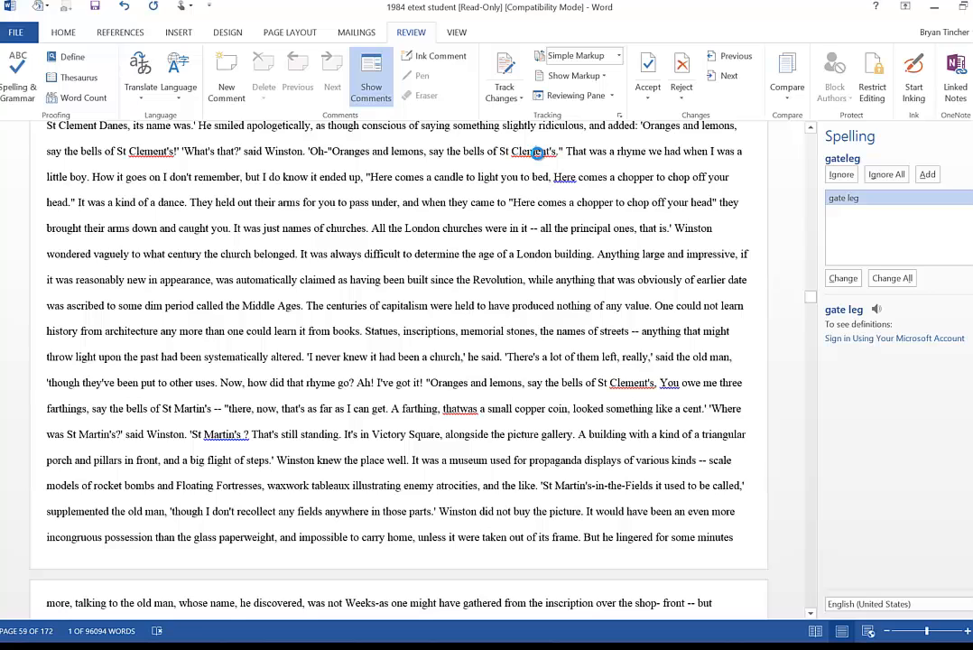
pyautogui.click(629, 383)
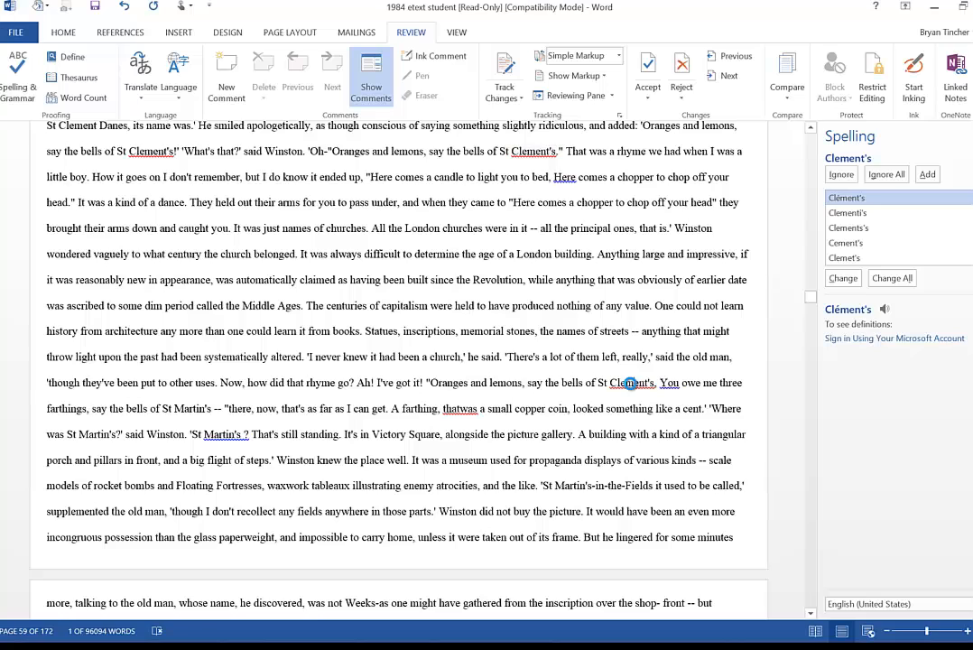
pyautogui.click(535, 152)
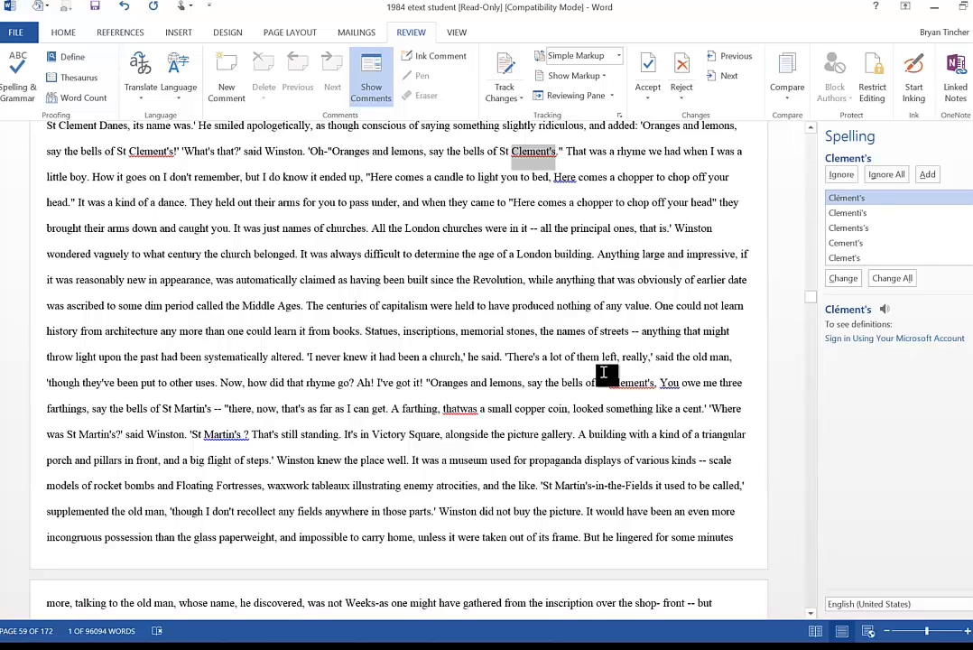
pyautogui.doubleClick(151, 152)
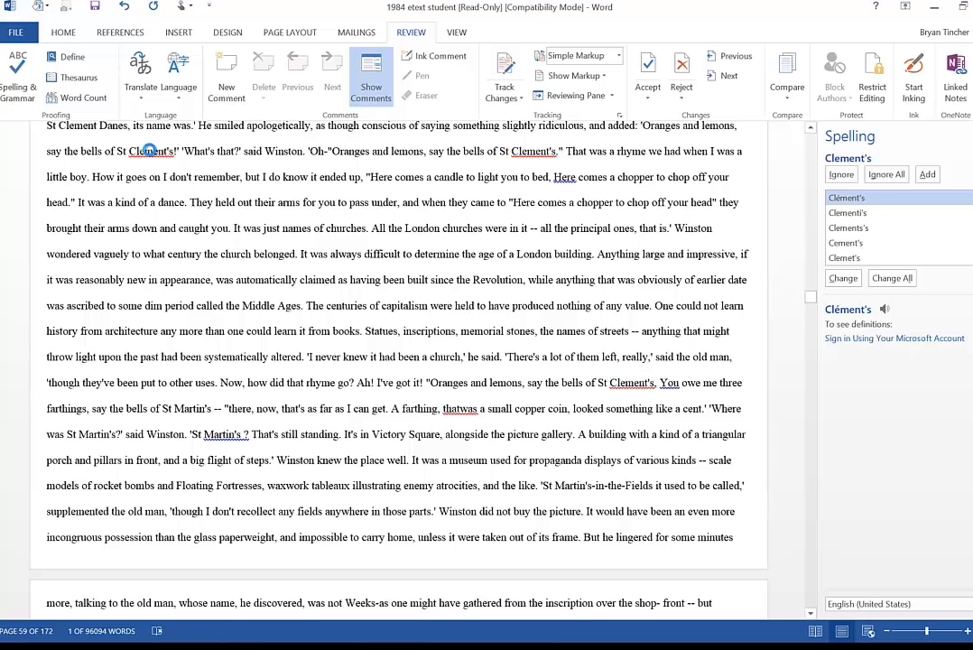
pyautogui.click(927, 175)
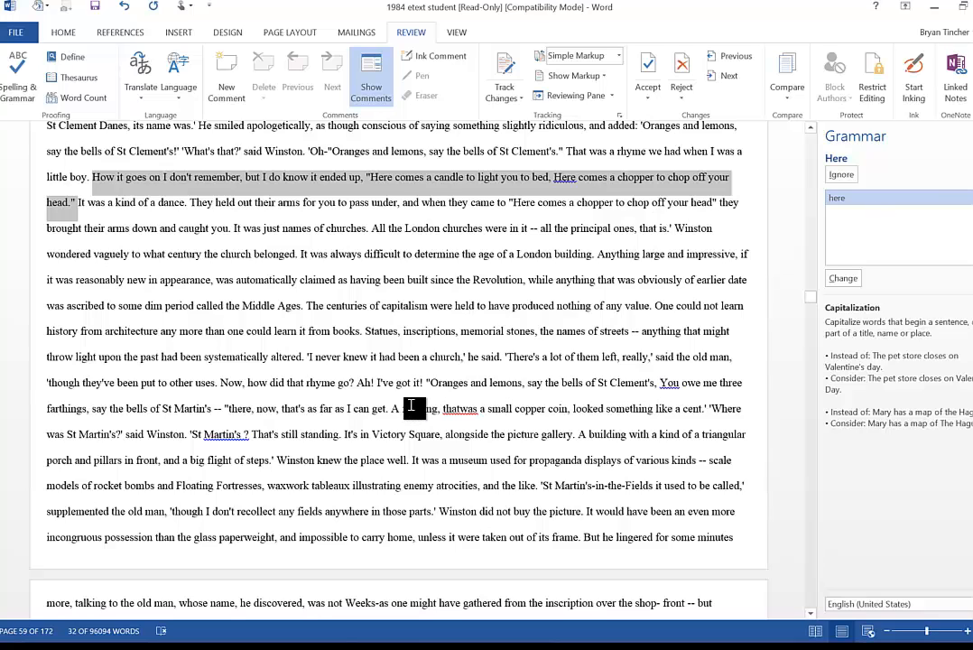
# - Ignore the space-before-punctuation flag on Martin's ? in the grammar check
pyautogui.doubleClick(222, 434)
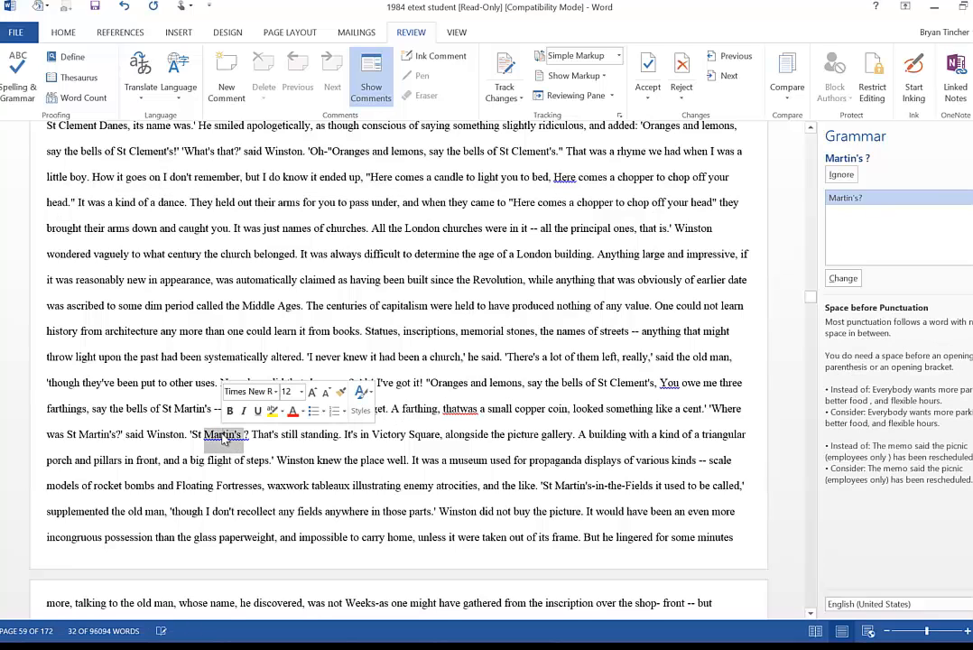
pyautogui.click(846, 177)
pyautogui.scroll(-2, 350, 434)
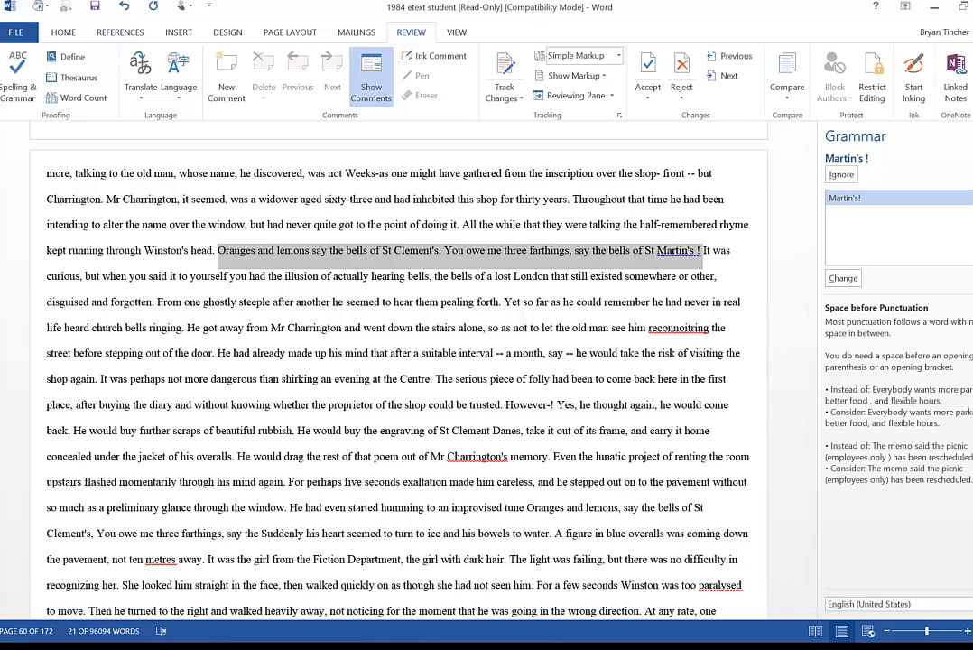
pyautogui.click(361, 646)
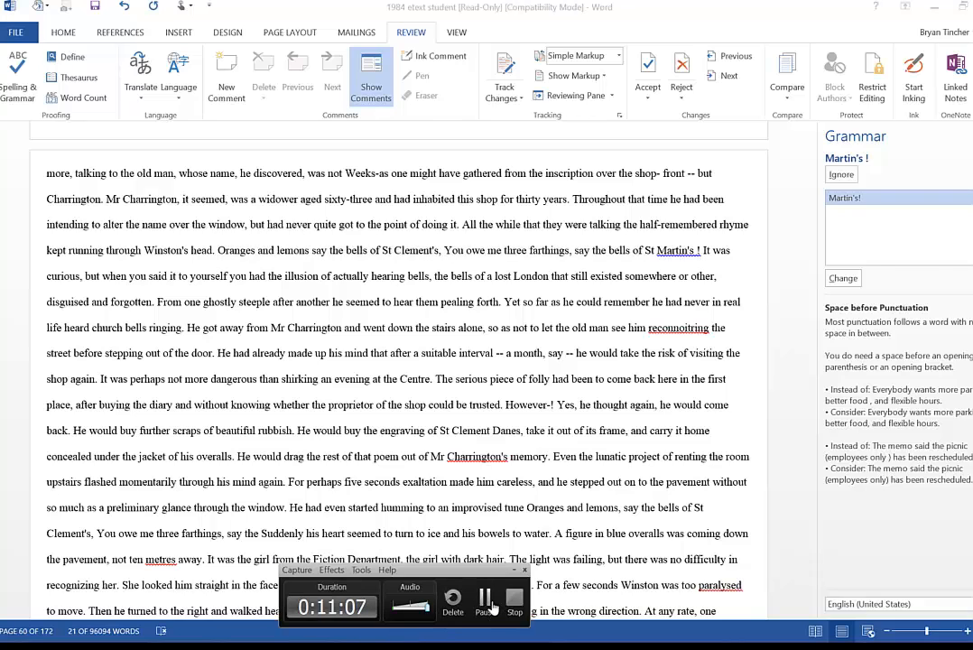
pyautogui.click(485, 600)
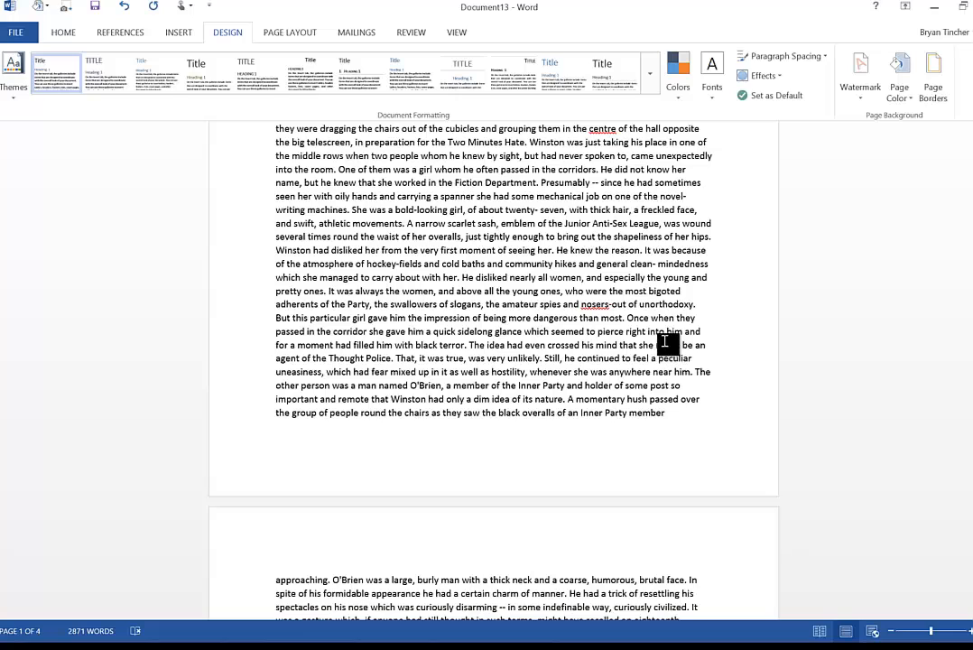
# - Insert a Next Page section break at the start of the second page, before "approaching"
pyautogui.click(288, 34)
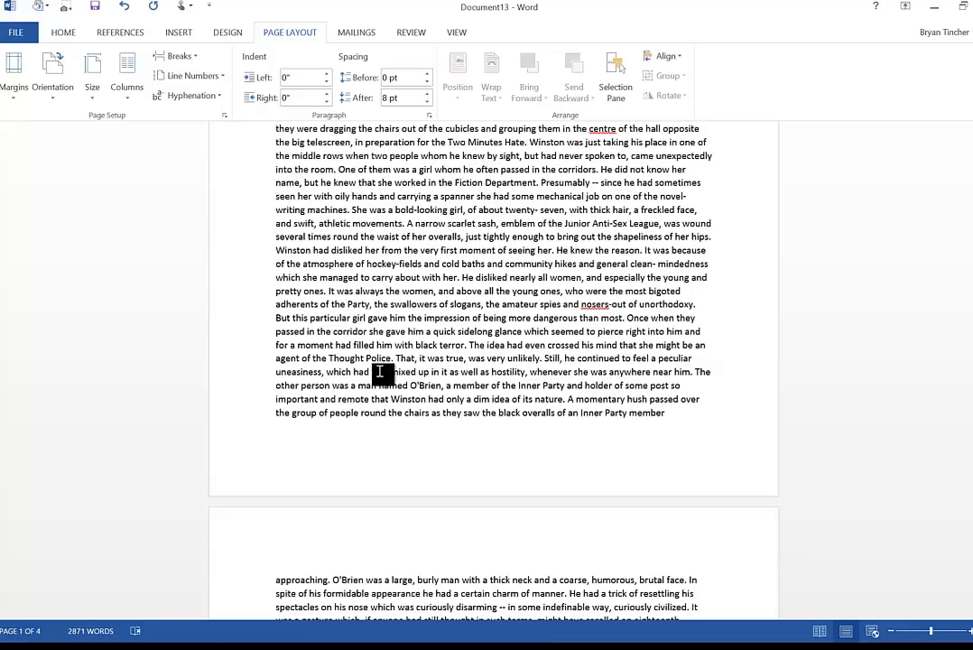
pyautogui.scroll(8, 380, 371)
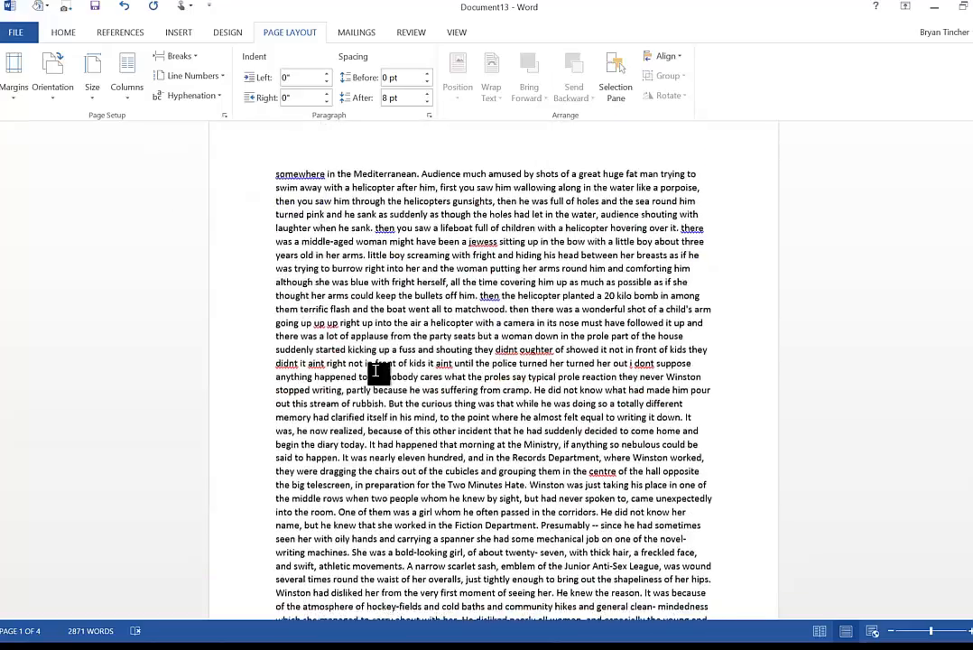
pyautogui.scroll(-10, 375, 371)
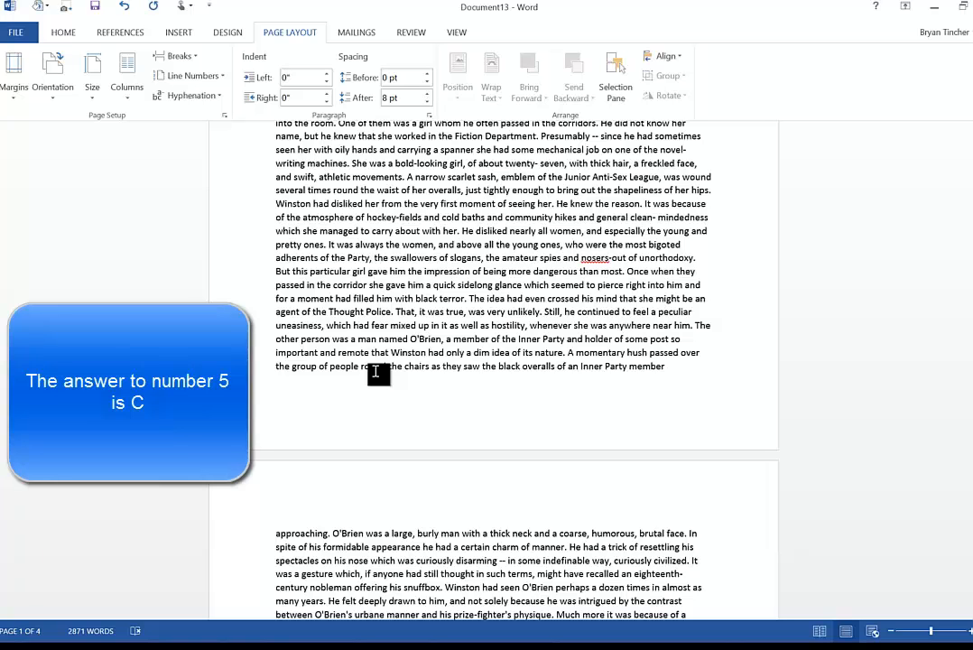
pyautogui.scroll(-3, 379, 373)
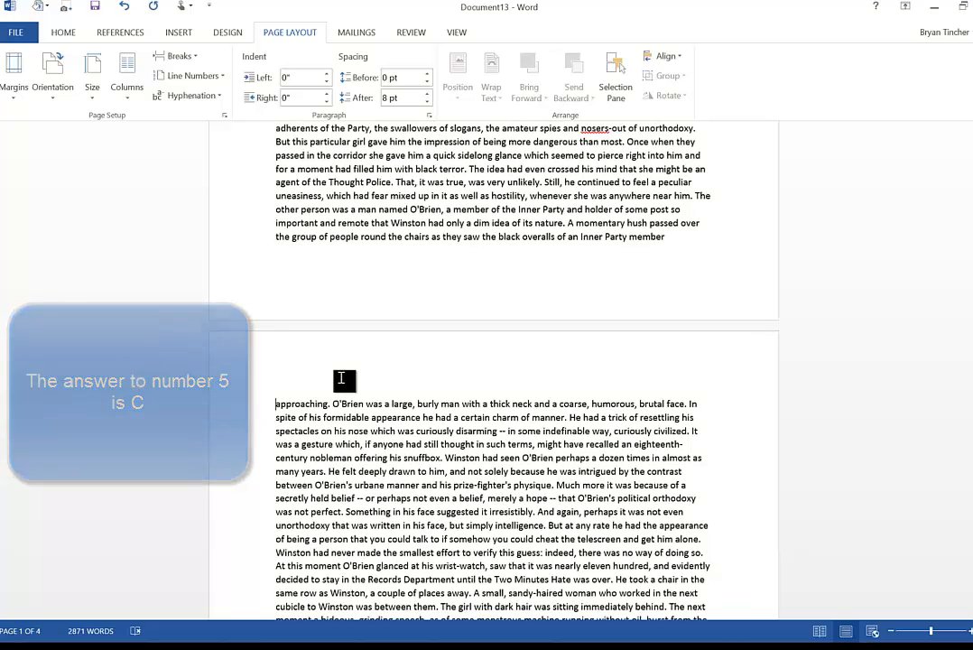
pyautogui.click(179, 58)
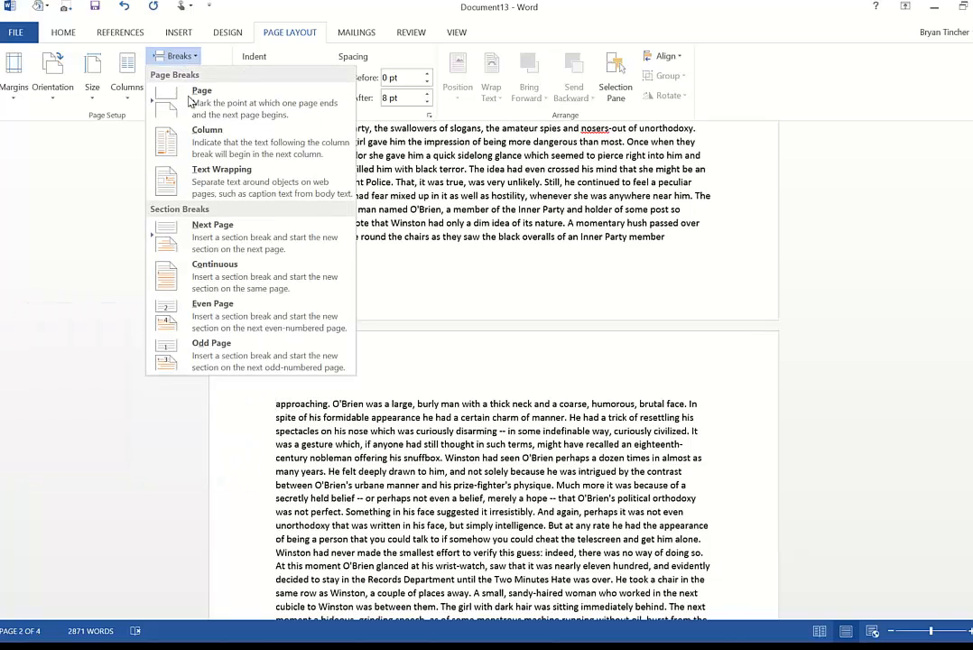
pyautogui.click(214, 240)
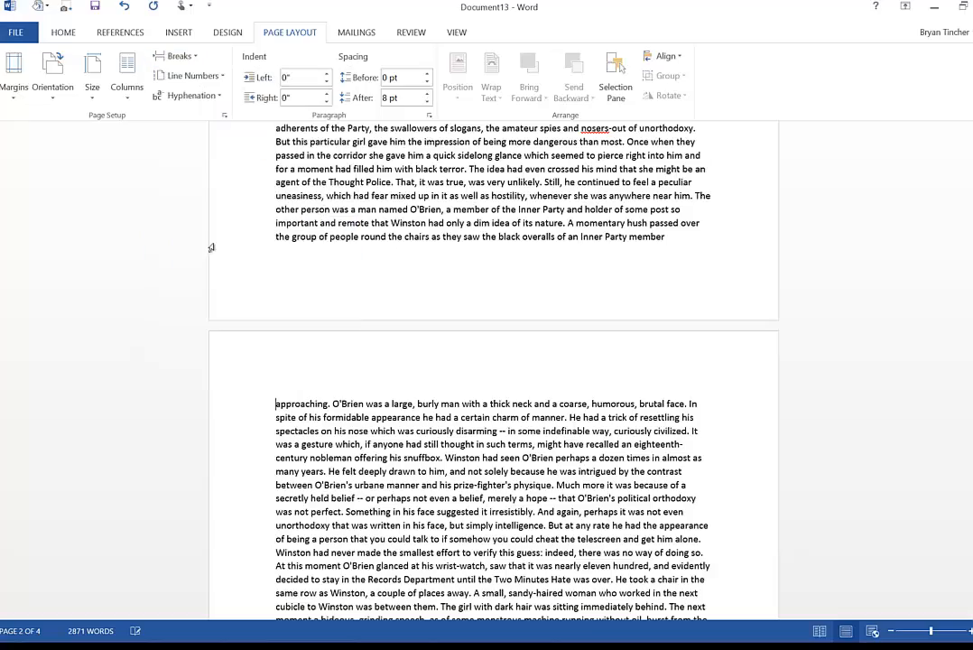
# - Insert another Next Page section break at the start of the third page, before "telescreen"
pyautogui.scroll(-10, 299, 393)
pyautogui.scroll(-5, 305, 393)
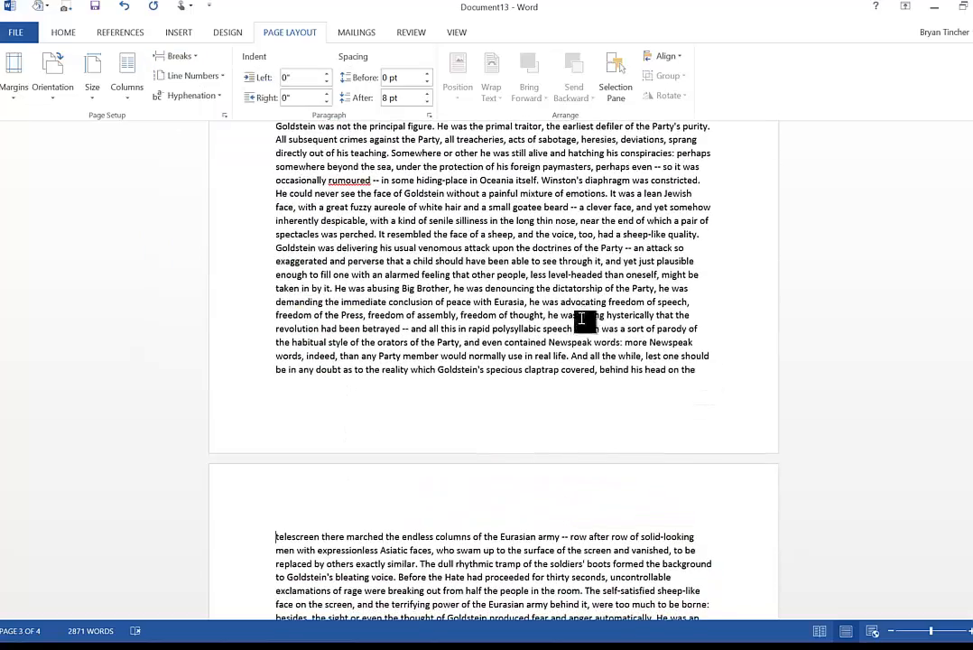
pyautogui.click(176, 56)
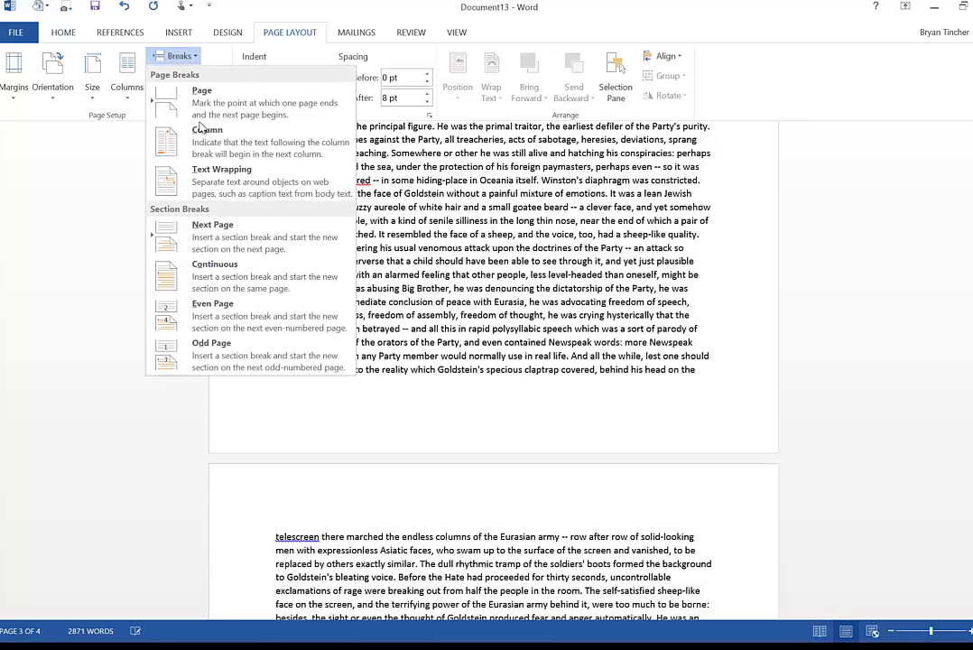
pyautogui.click(215, 240)
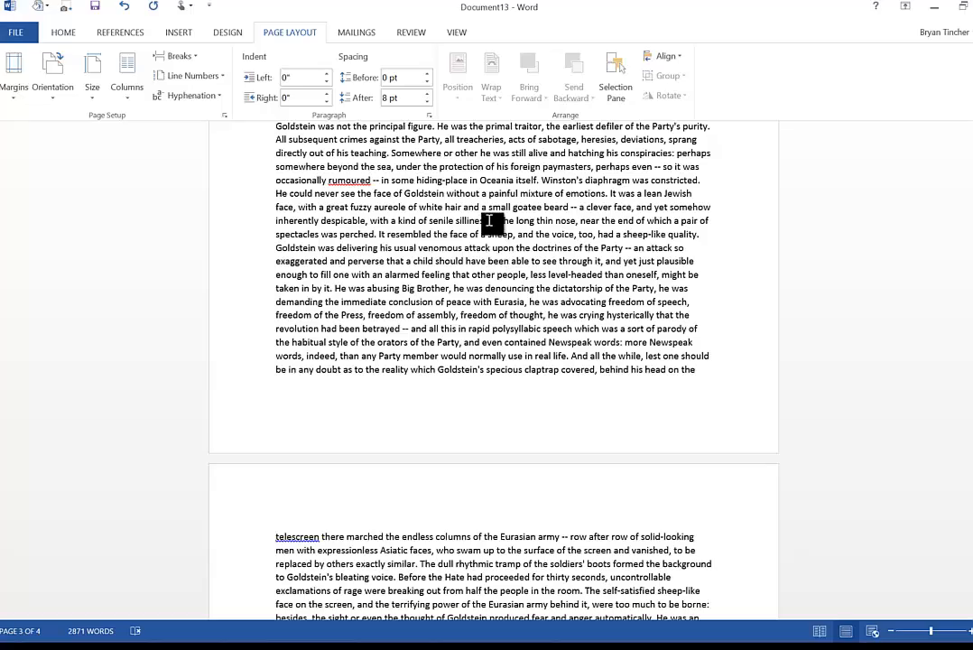
# - Add a box page border with the pine tree art, applied to this section only
pyautogui.scroll(3, 506, 272)
pyautogui.scroll(4, 506, 271)
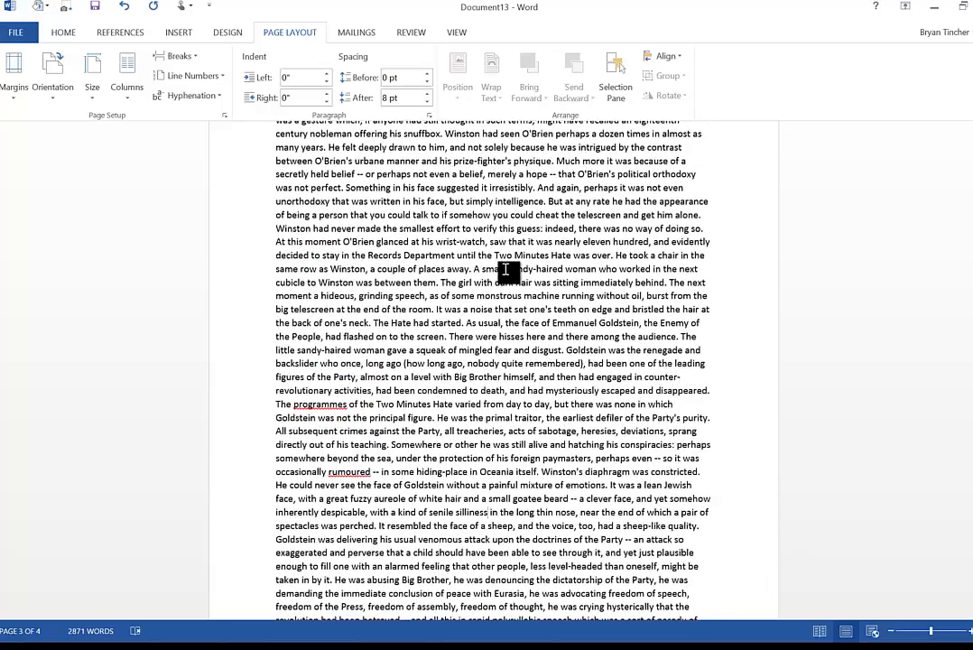
pyautogui.click(227, 33)
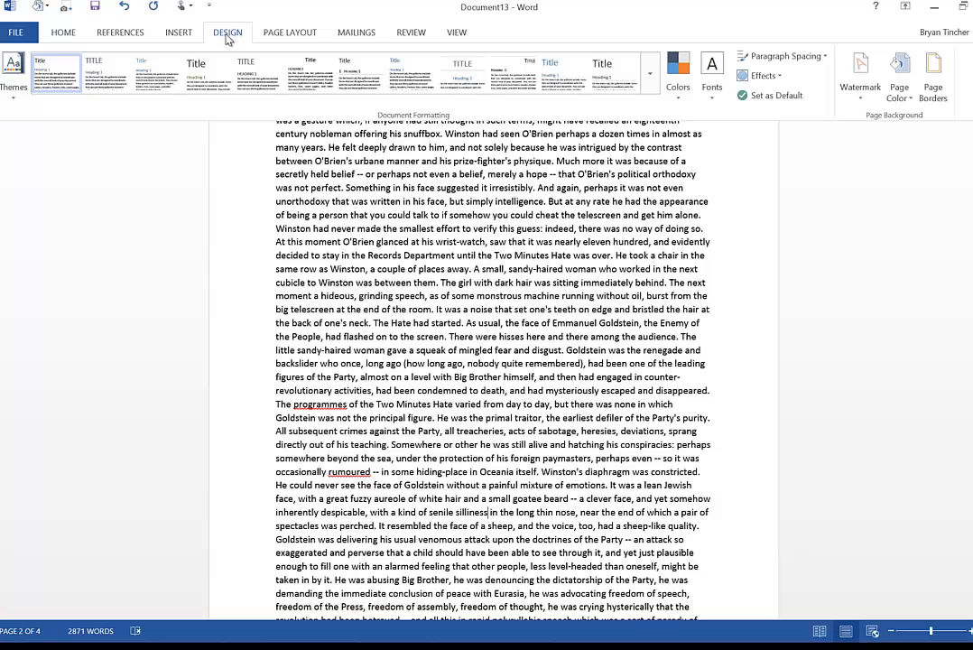
pyautogui.click(932, 81)
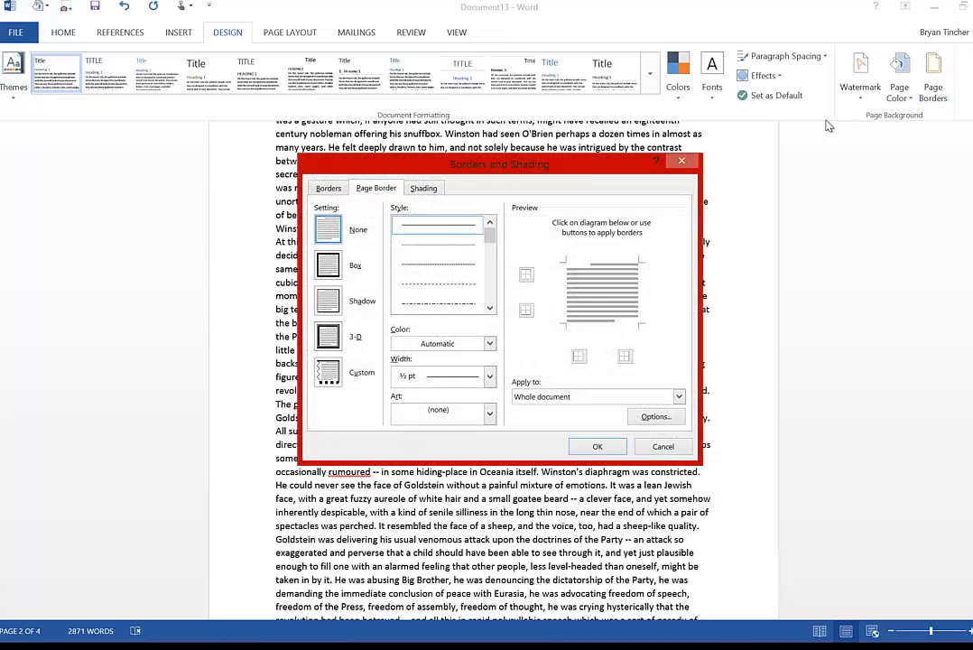
pyautogui.click(447, 410)
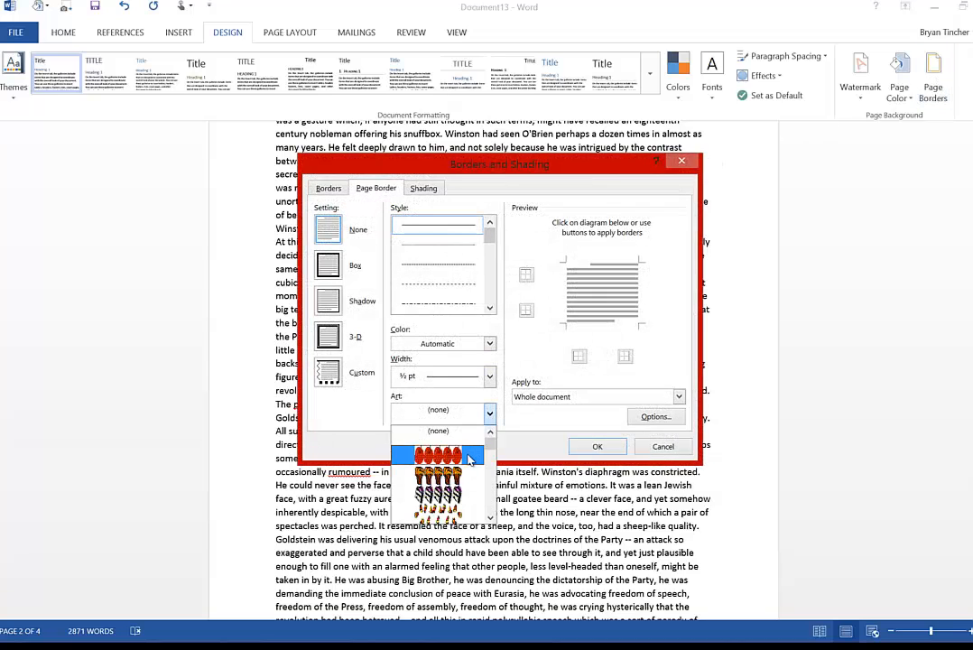
pyautogui.scroll(-3, 463, 460)
pyautogui.click(441, 490)
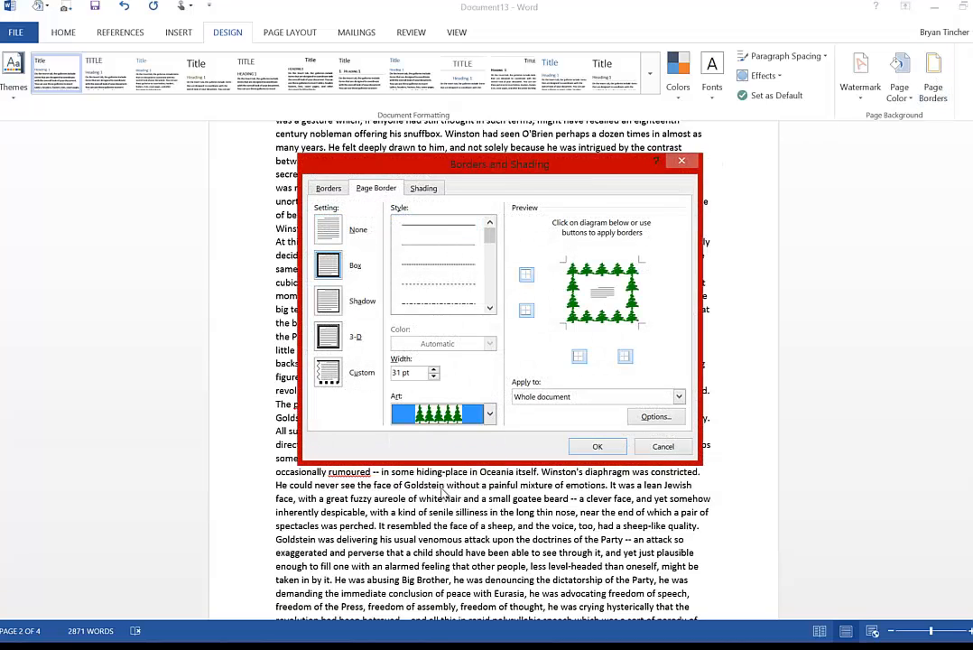
pyautogui.click(542, 396)
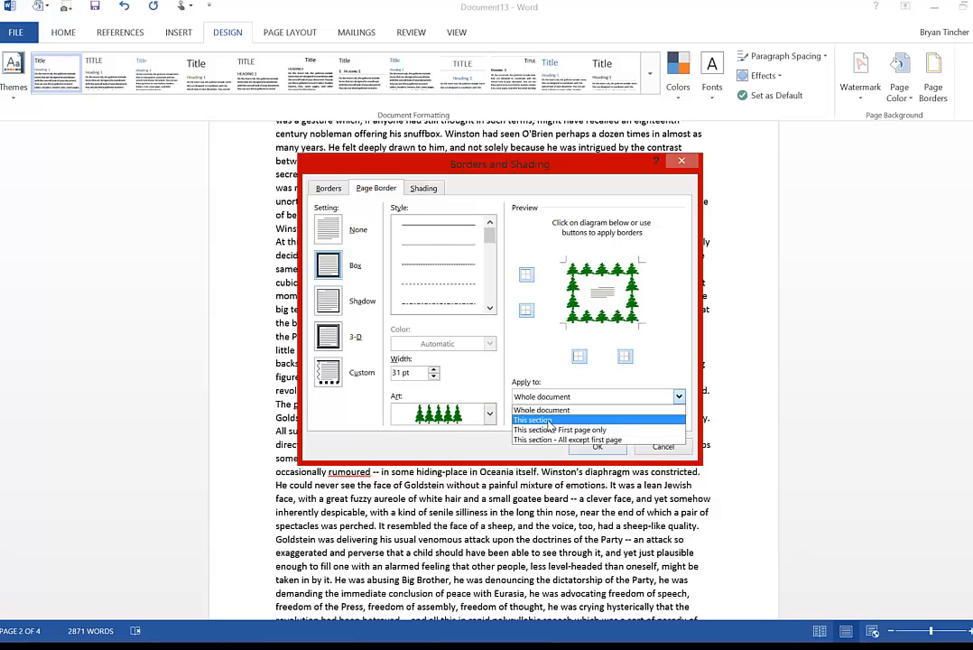
pyautogui.click(548, 421)
pyautogui.click(599, 446)
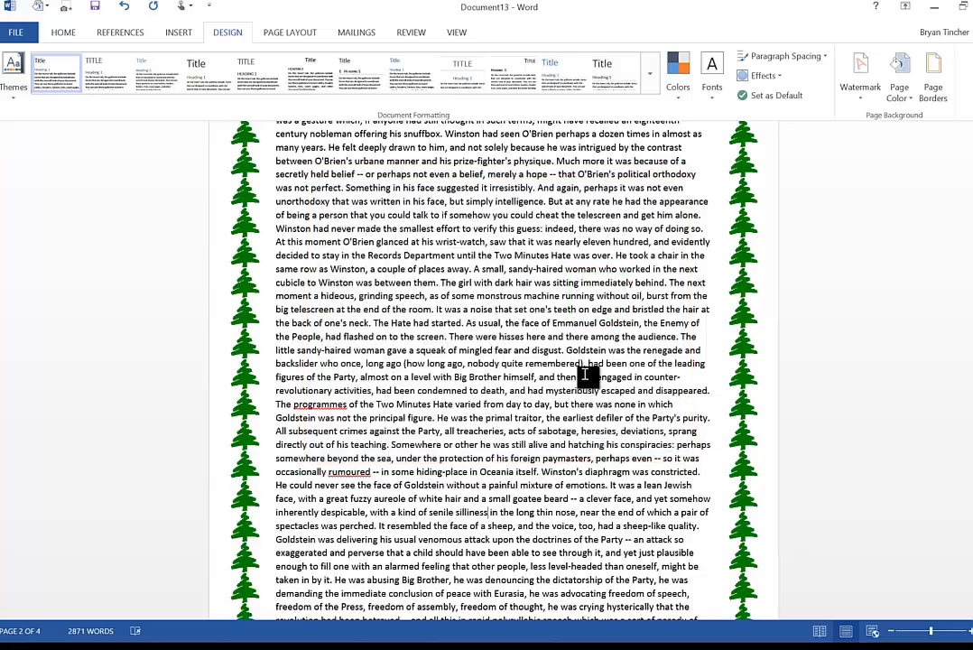
# - Zoom out to view all four pages and compare the bordered section with the others
pyautogui.scroll(10, 588, 375)
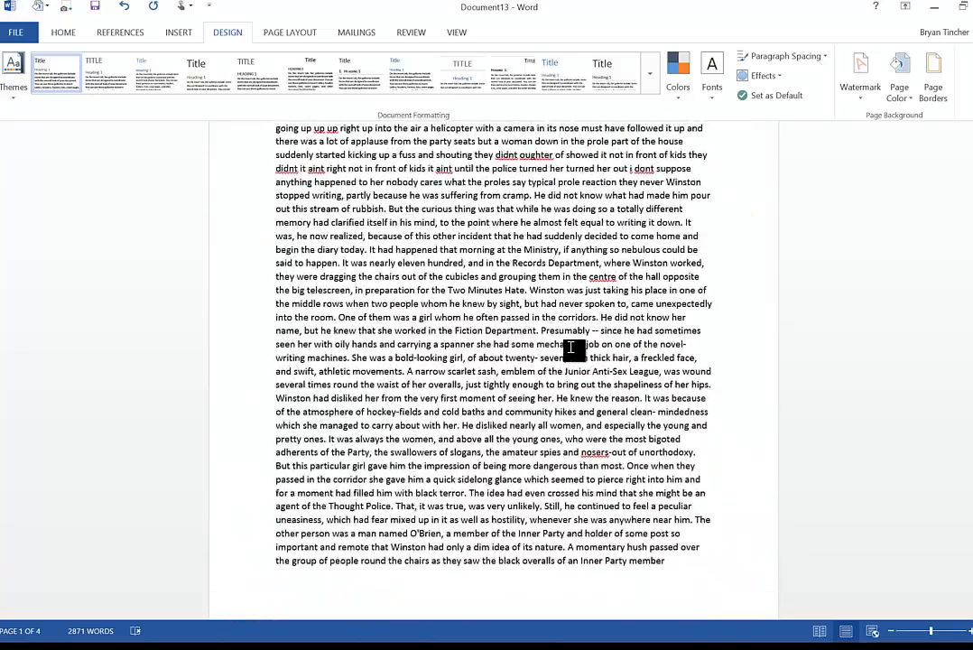
pyautogui.keyDown('ctrl'); pyautogui.scroll(-8, 570, 347); pyautogui.keyUp('ctrl')
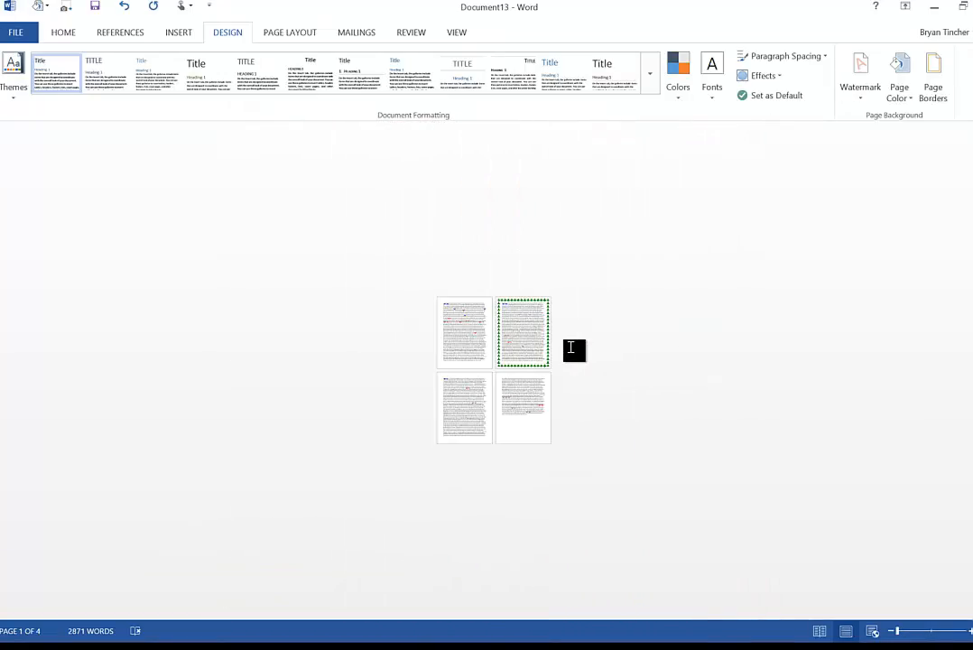
pyautogui.click(526, 367)
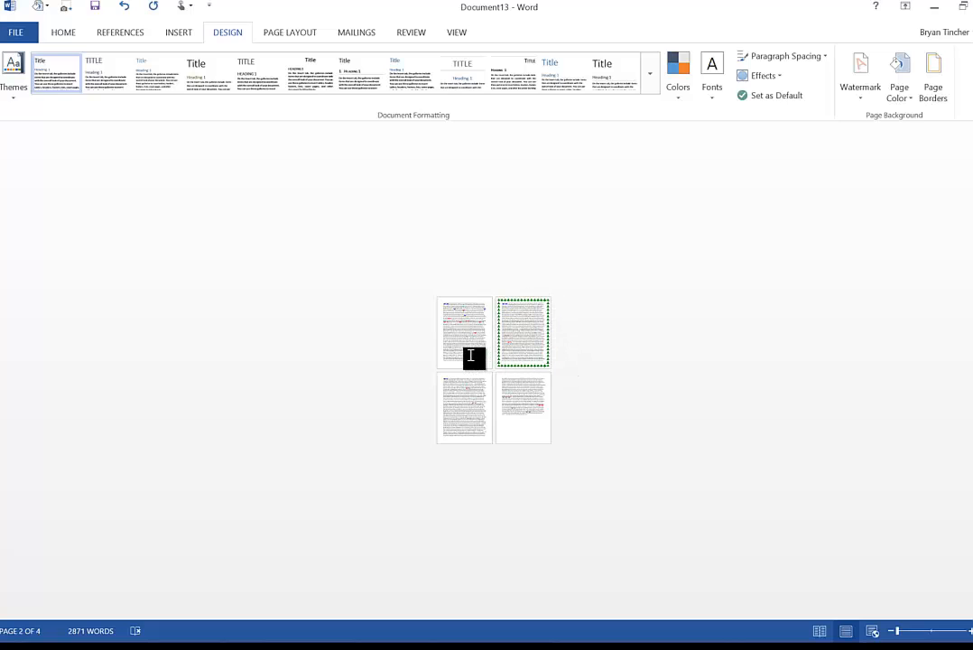
pyautogui.keyDown('ctrl'); pyautogui.scroll(4, 538, 343); pyautogui.keyUp('ctrl')
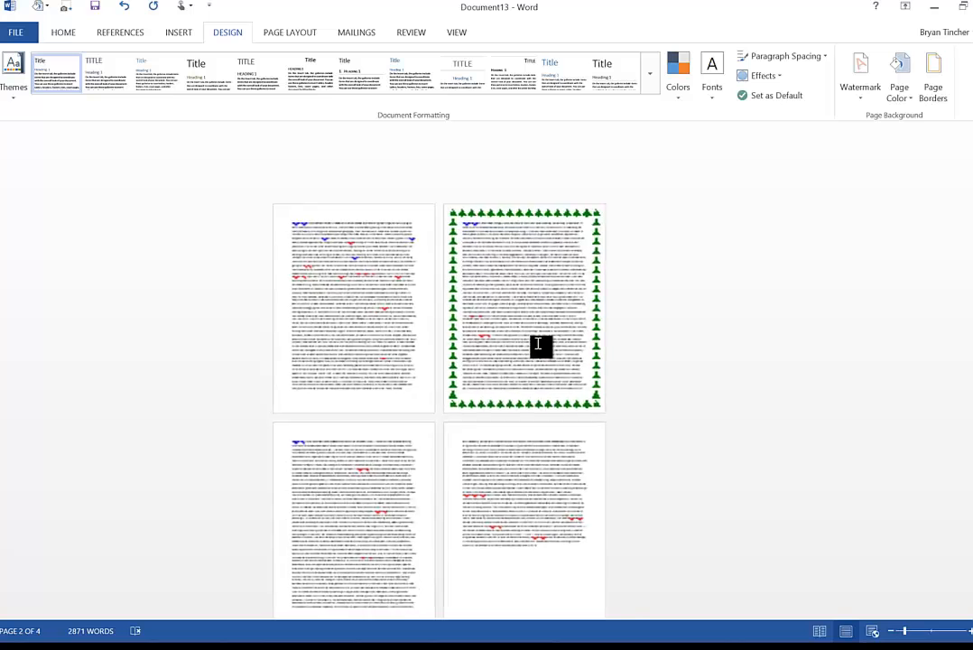
pyautogui.scroll(2, 538, 344)
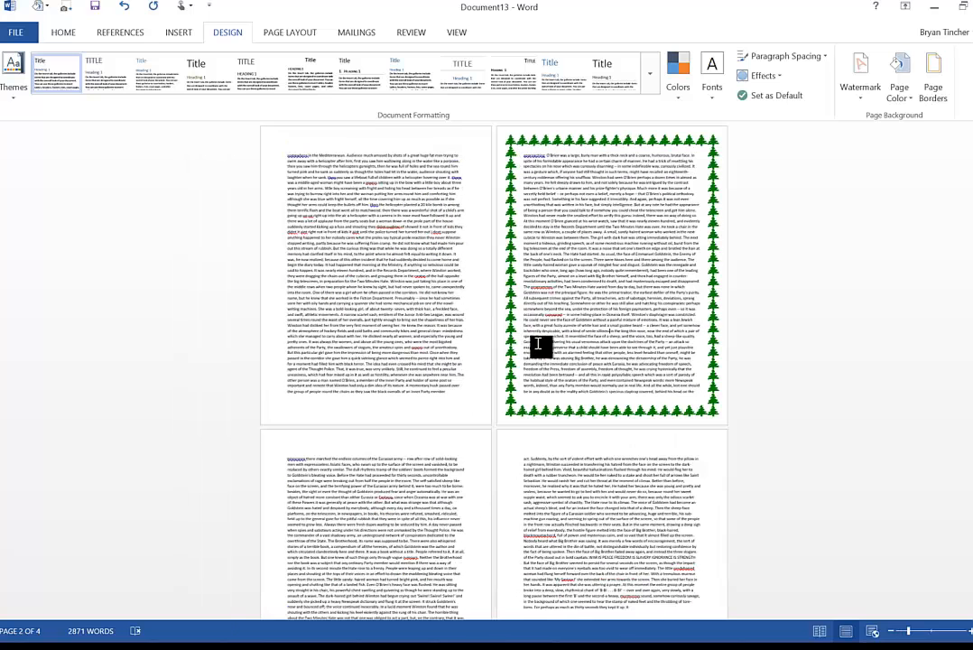